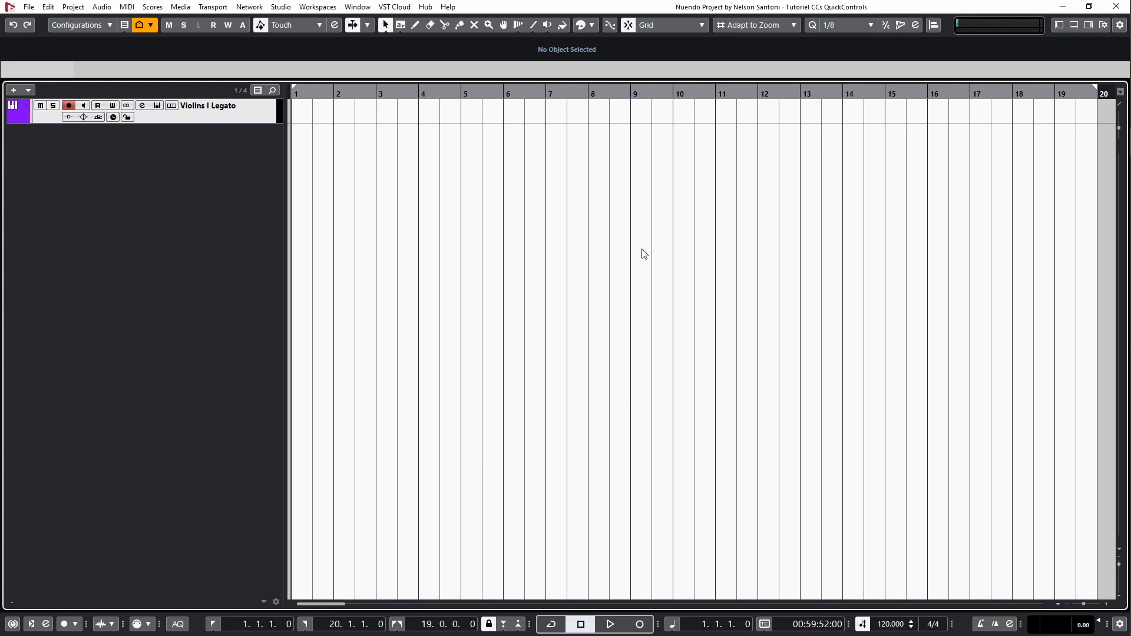
In the MIDI CC automation setup, set the global record destination to Automation Track and the merge mode to Replace 2 - Last Value Continues.
click(128, 6)
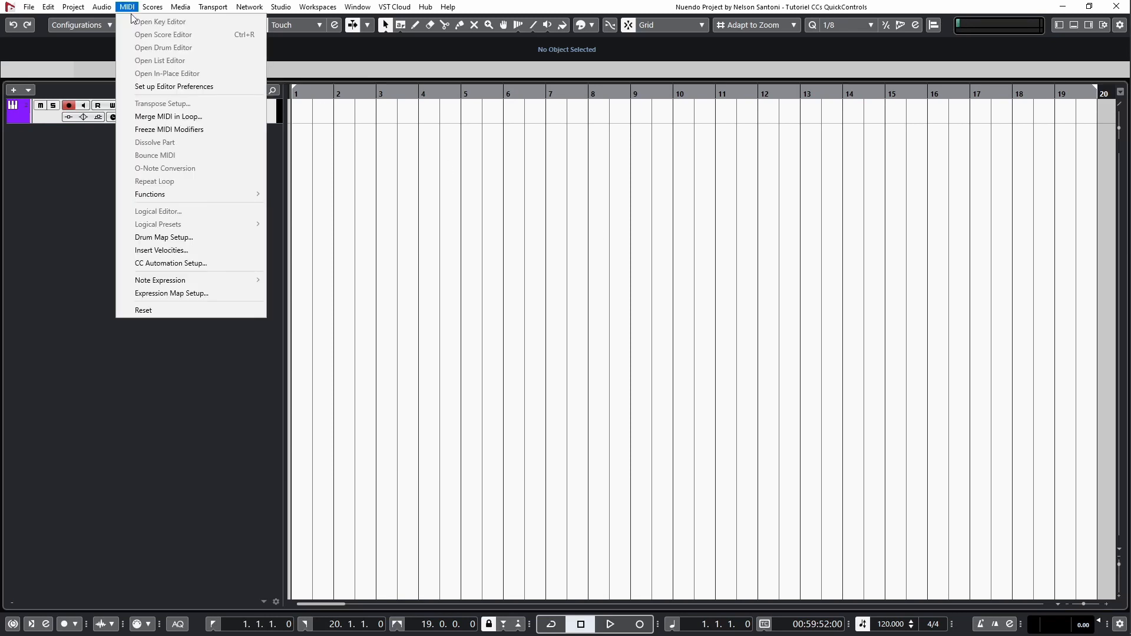
click(213, 265)
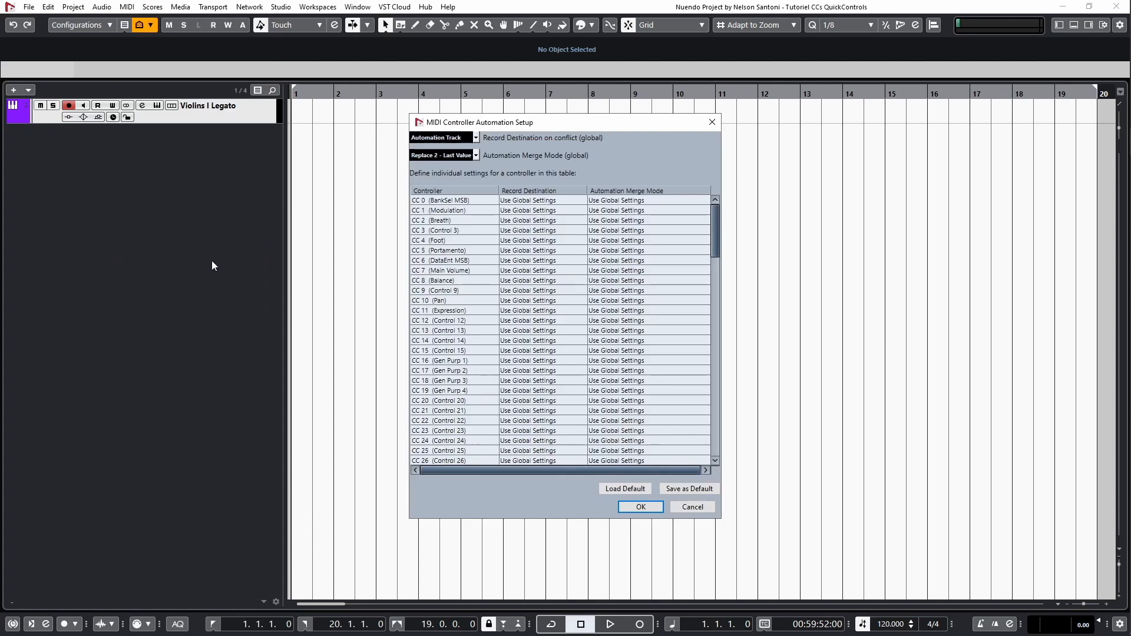
click(480, 139)
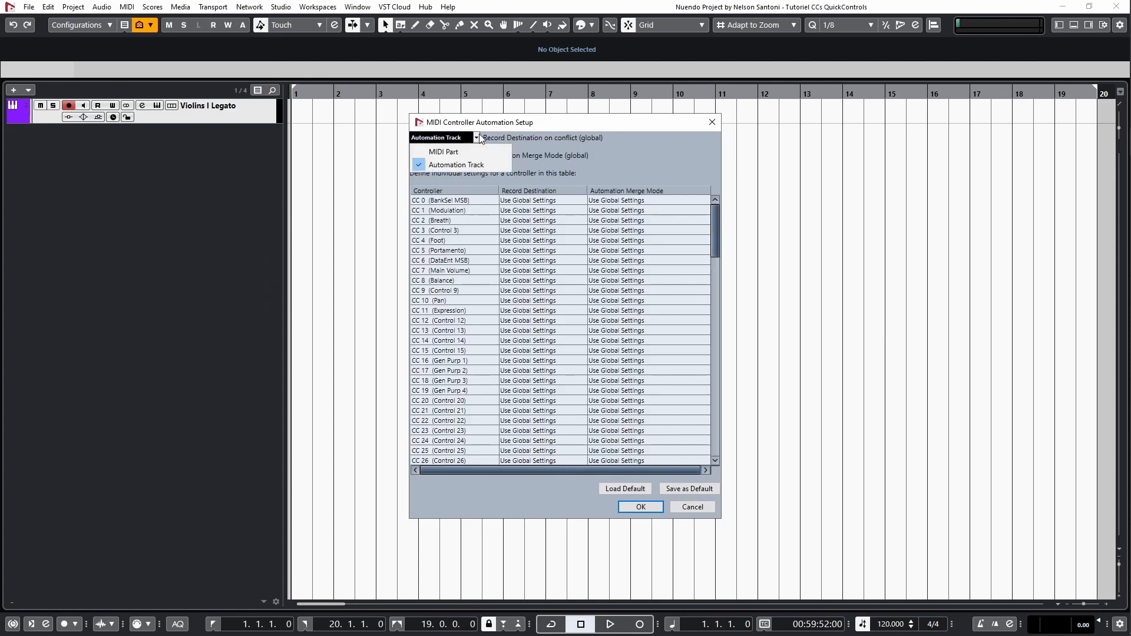
click(478, 163)
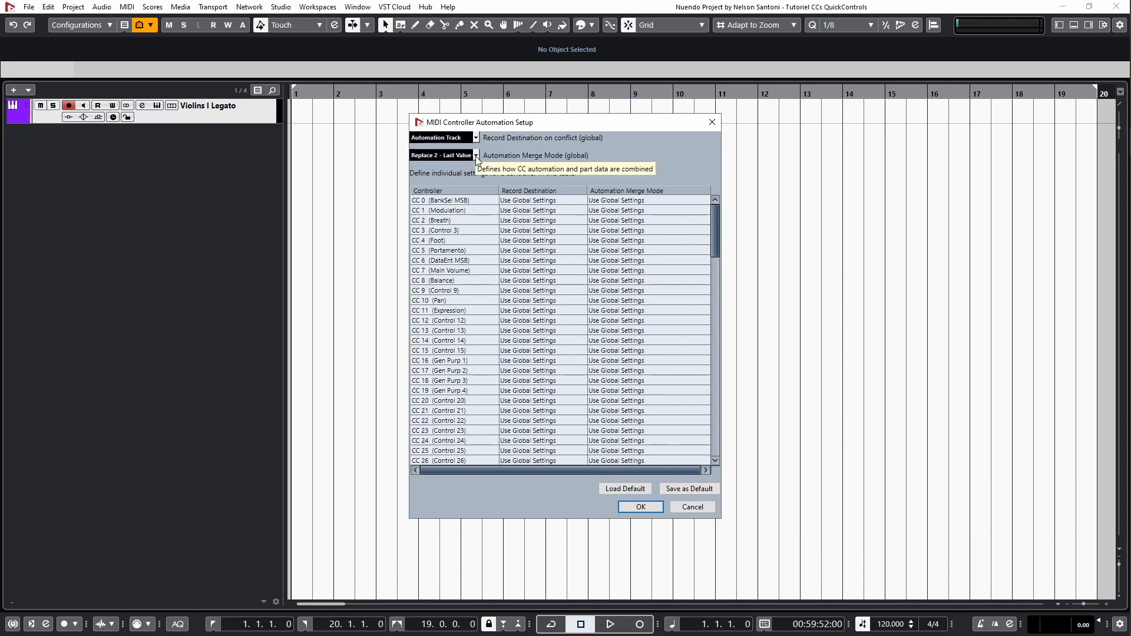
click(475, 156)
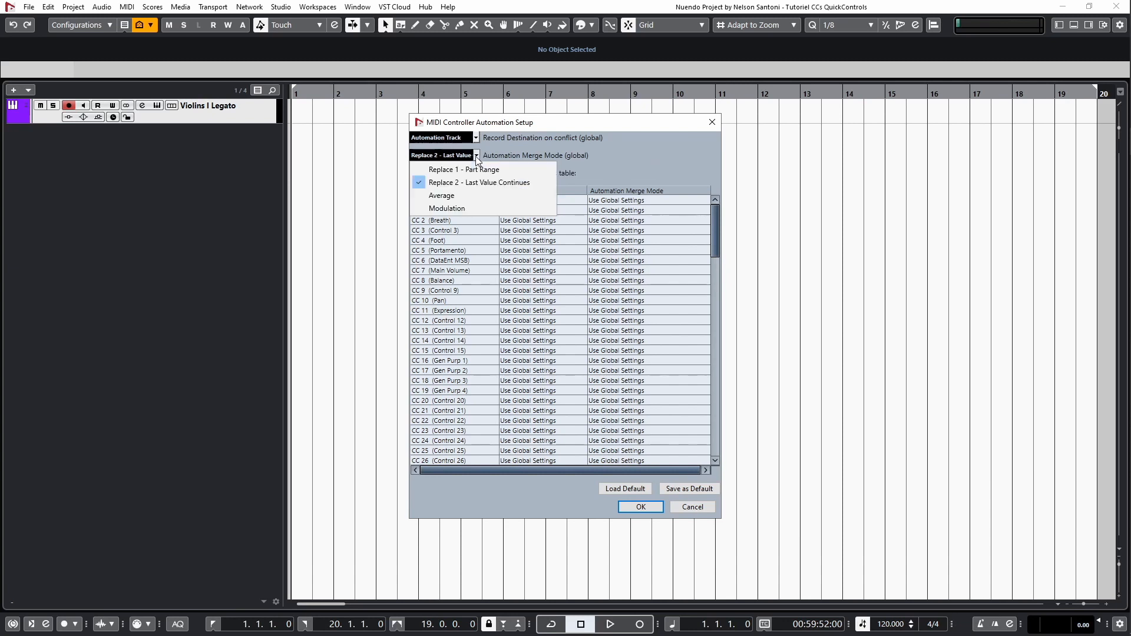
click(485, 185)
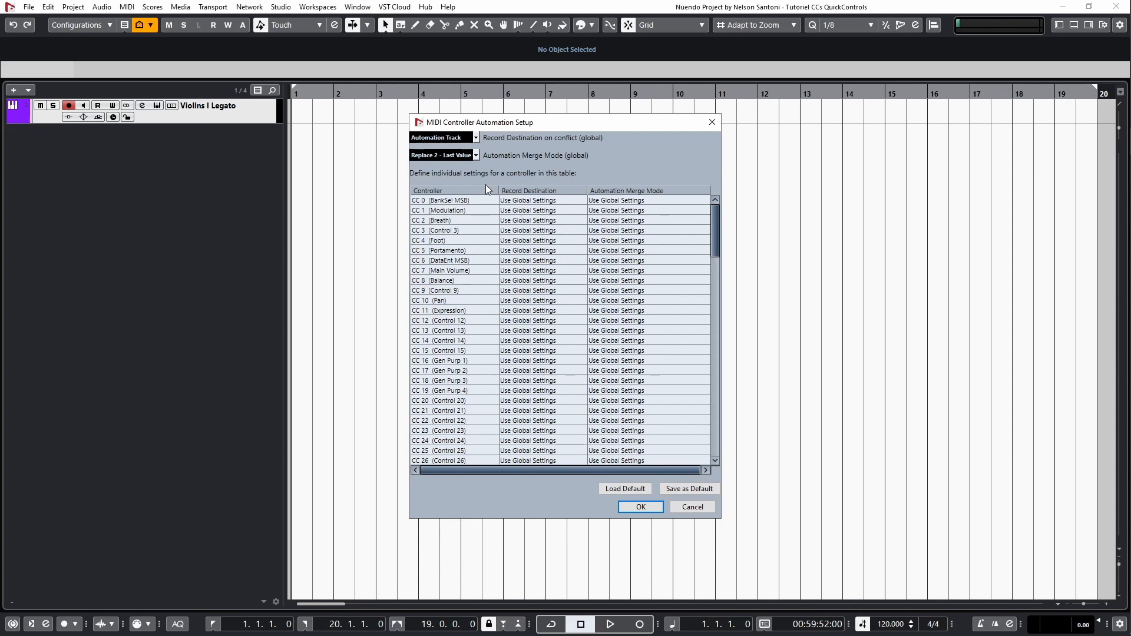
click(652, 509)
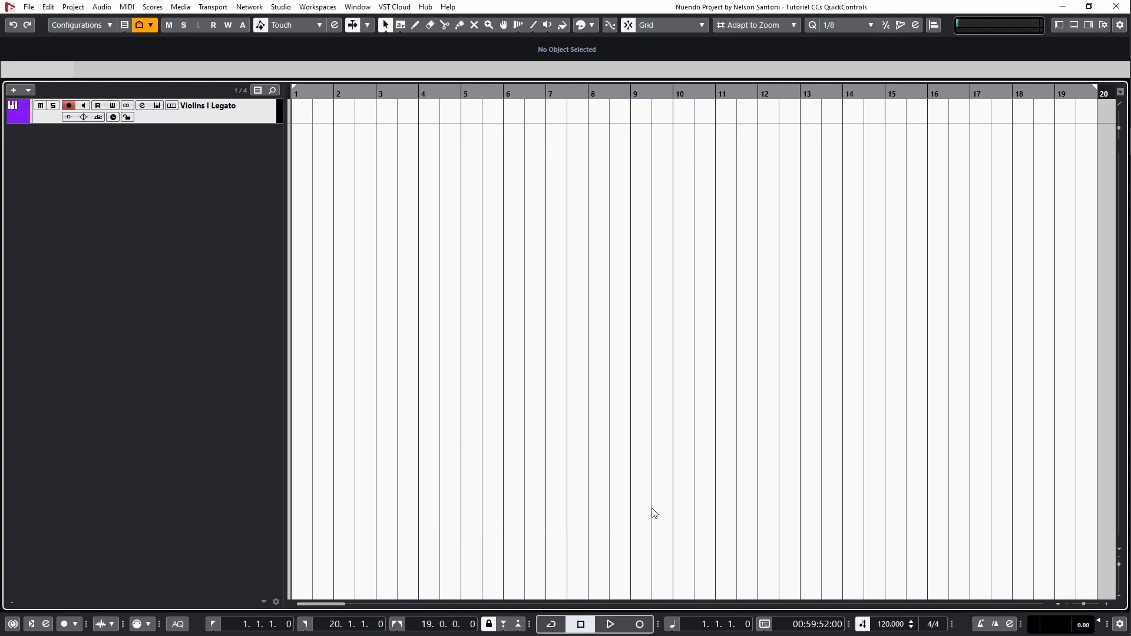
Show the Inspector's Quick Controls section for the Violins I Legato track and remove all its quick control assignments.
click(1058, 25)
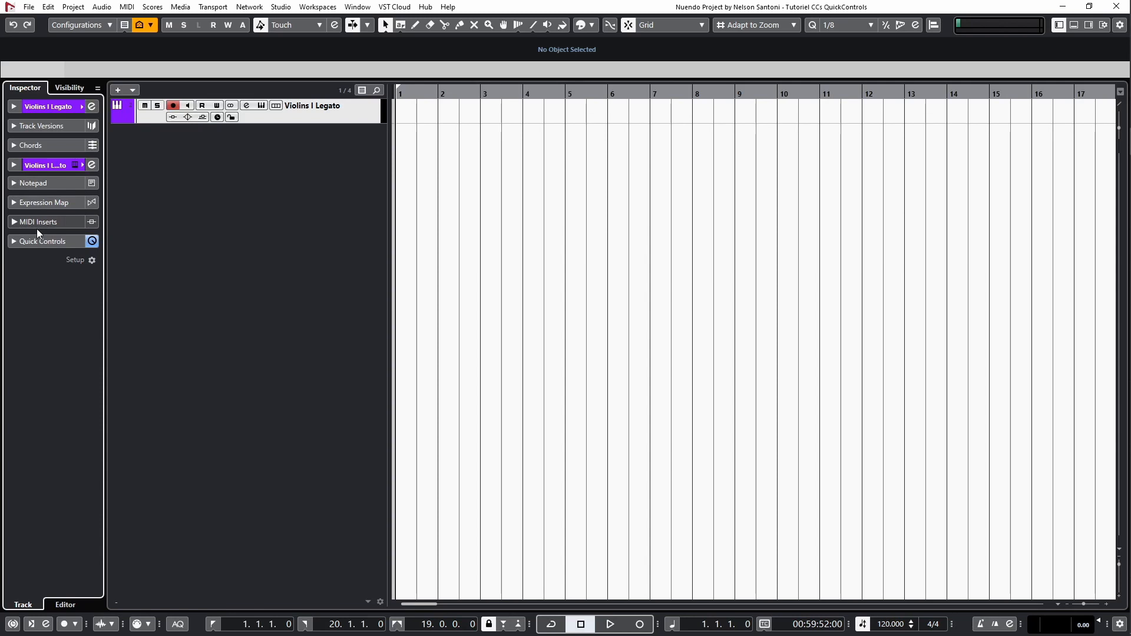
click(92, 261)
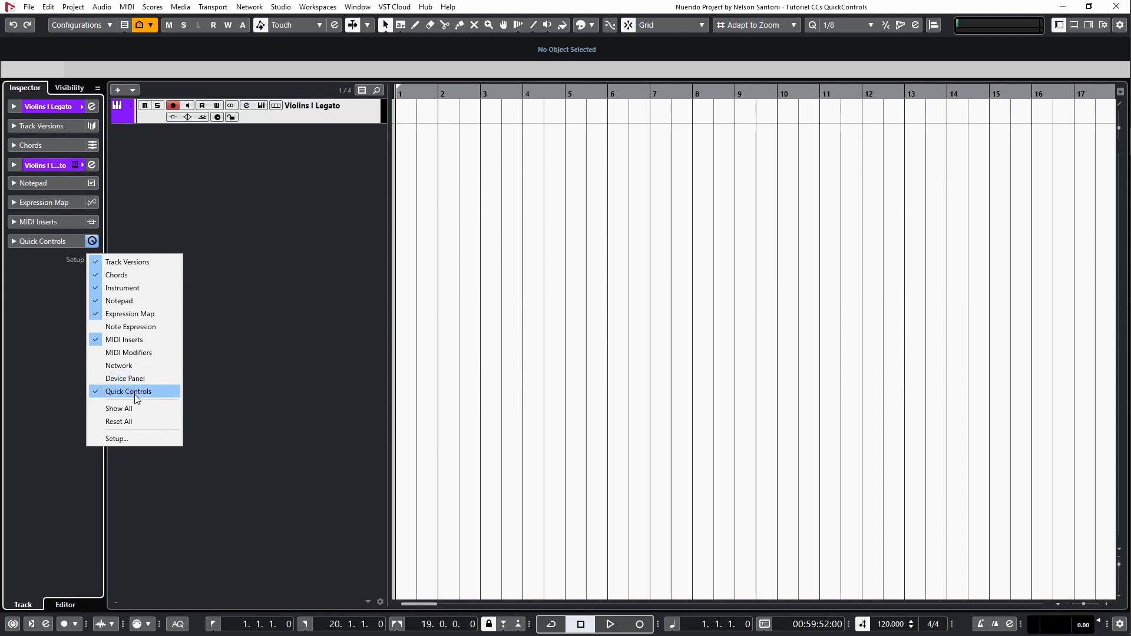
click(53, 241)
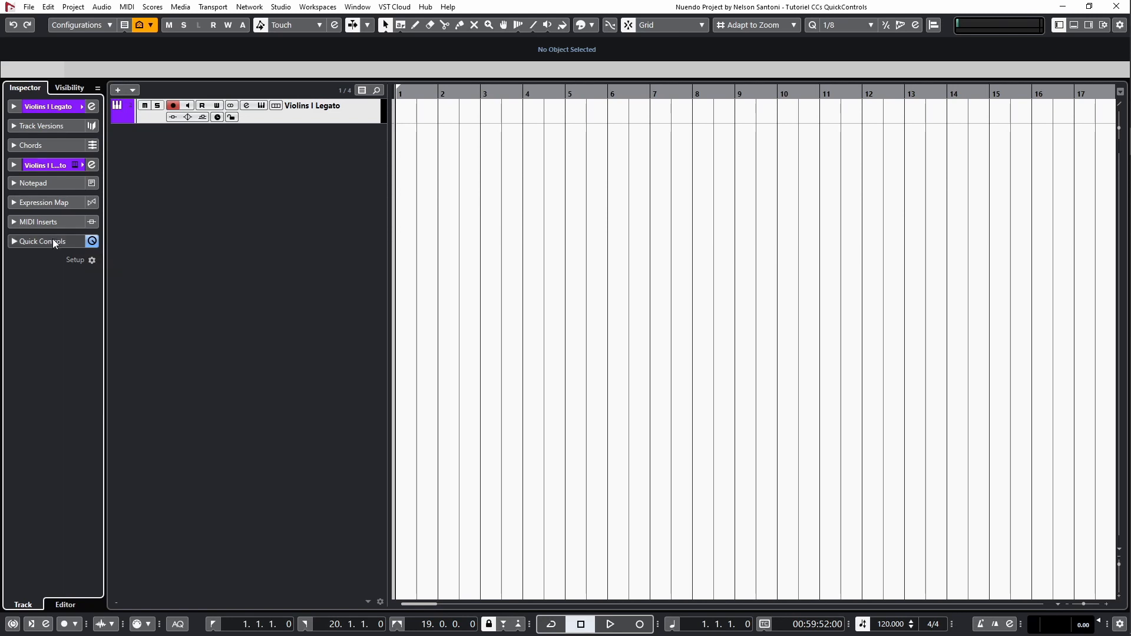
click(53, 241)
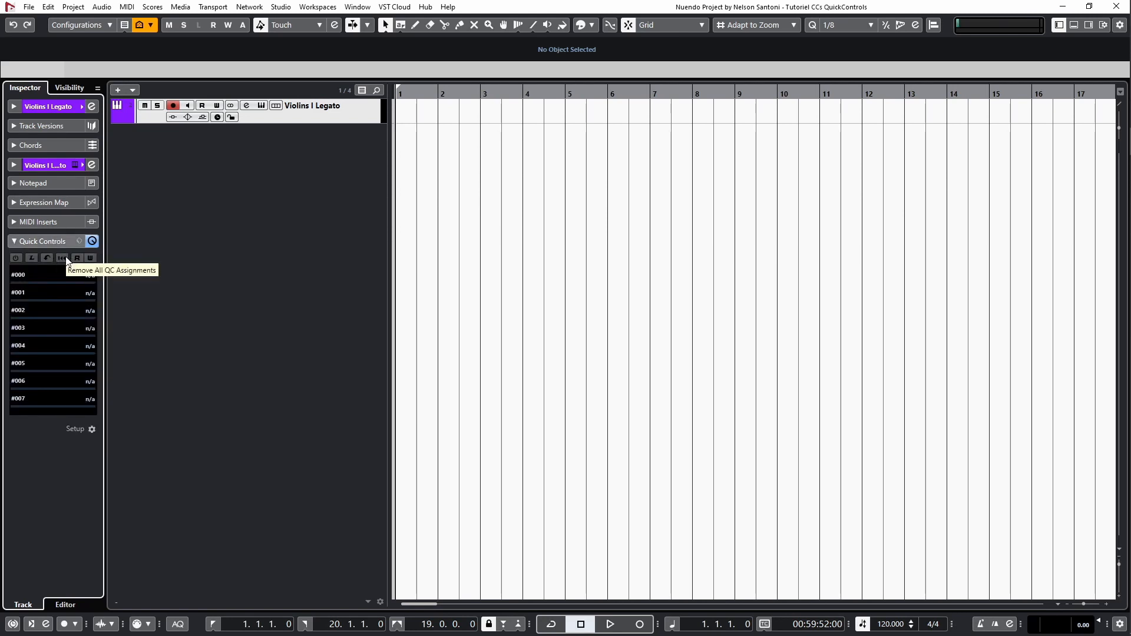
click(66, 258)
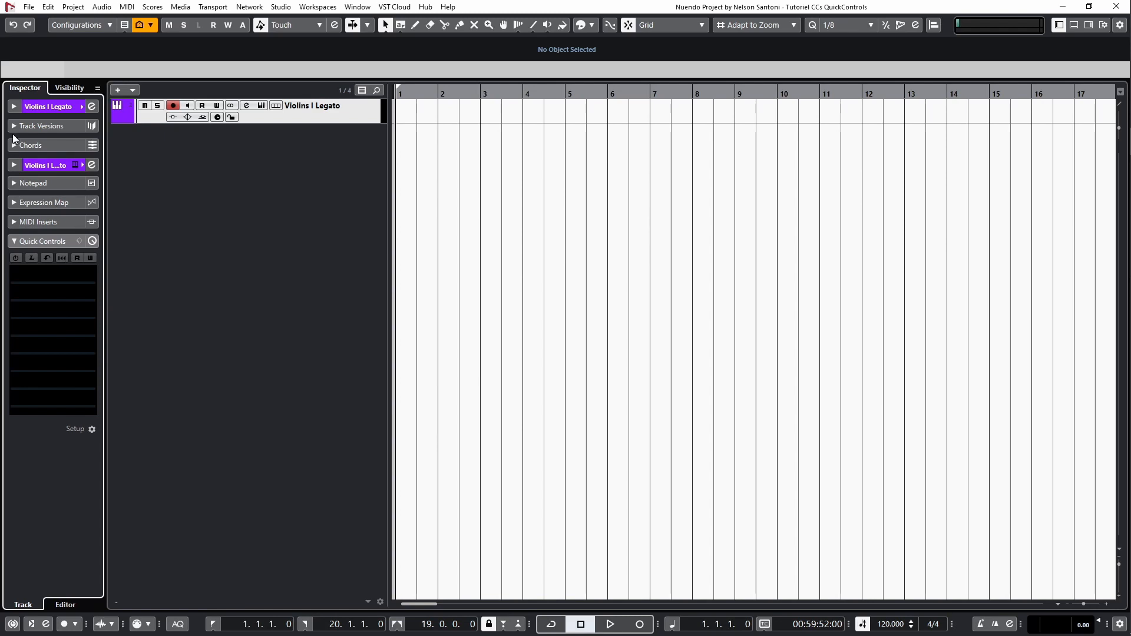
Set the MIDI channel of the Violins I Legato track to 1 in its basic track settings.
click(45, 109)
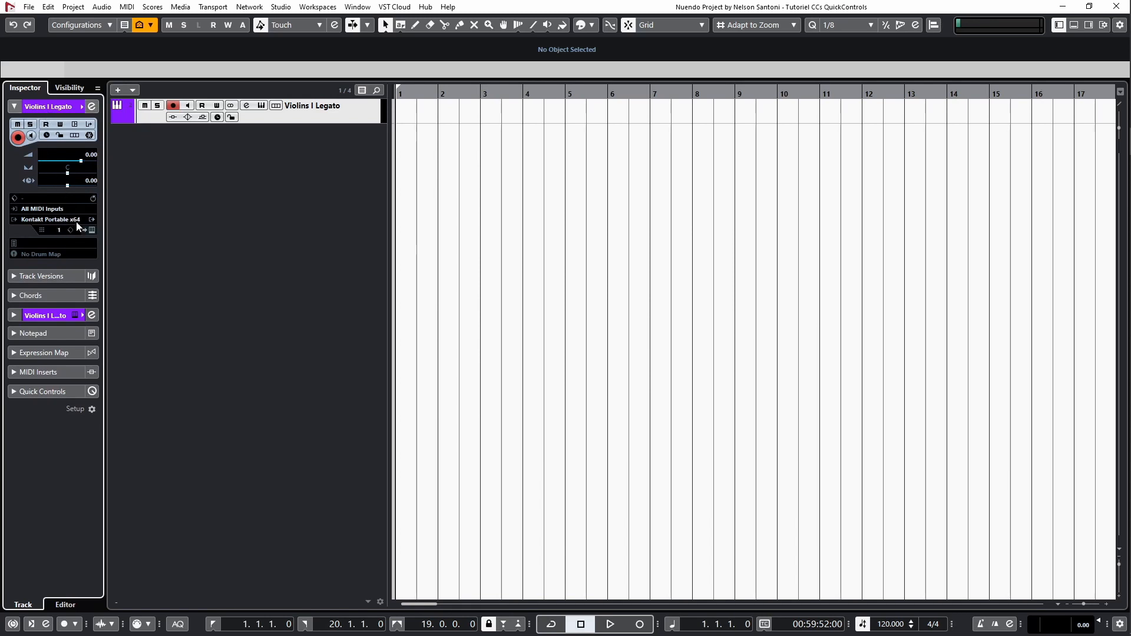
click(58, 231)
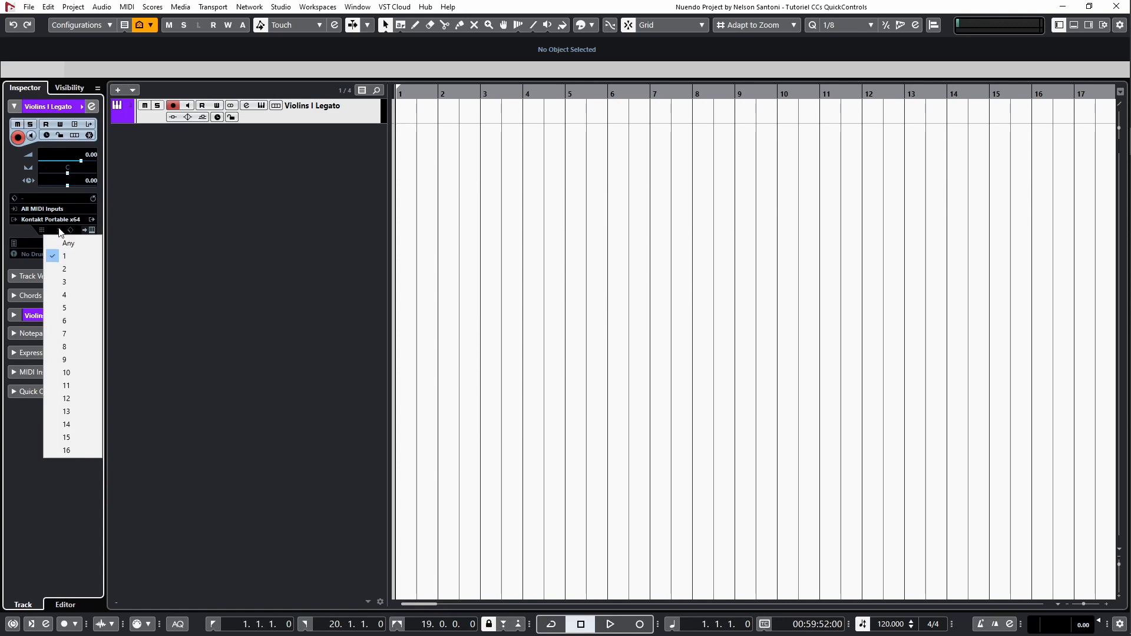
click(70, 260)
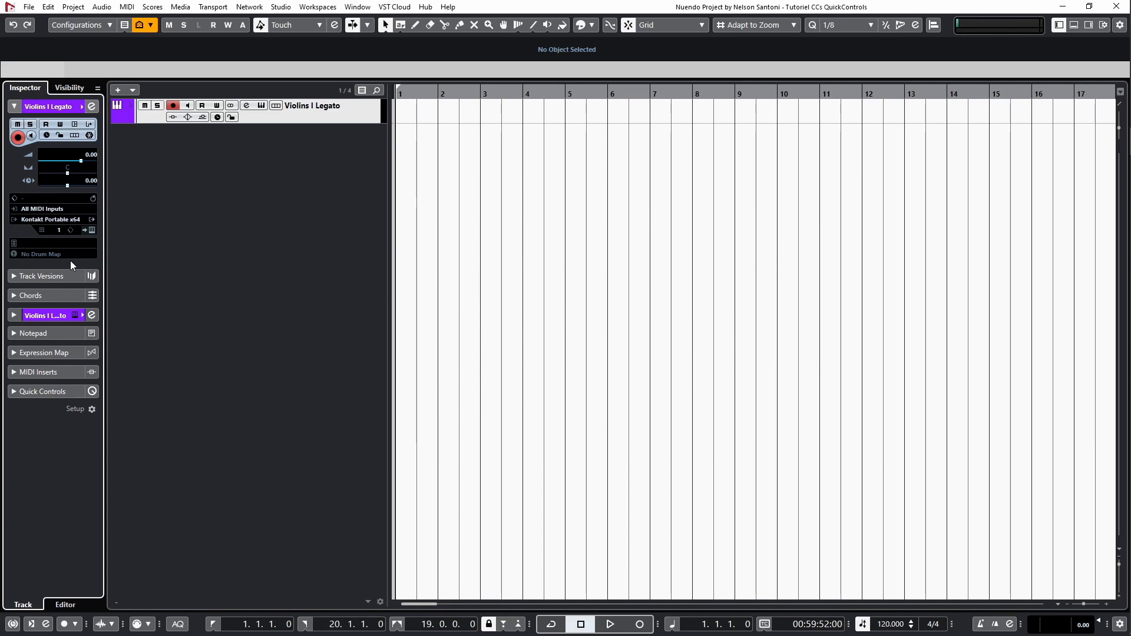
Assign MIDI Channel parameter CC 1 (Modulation) to the first quick control slot.
click(43, 390)
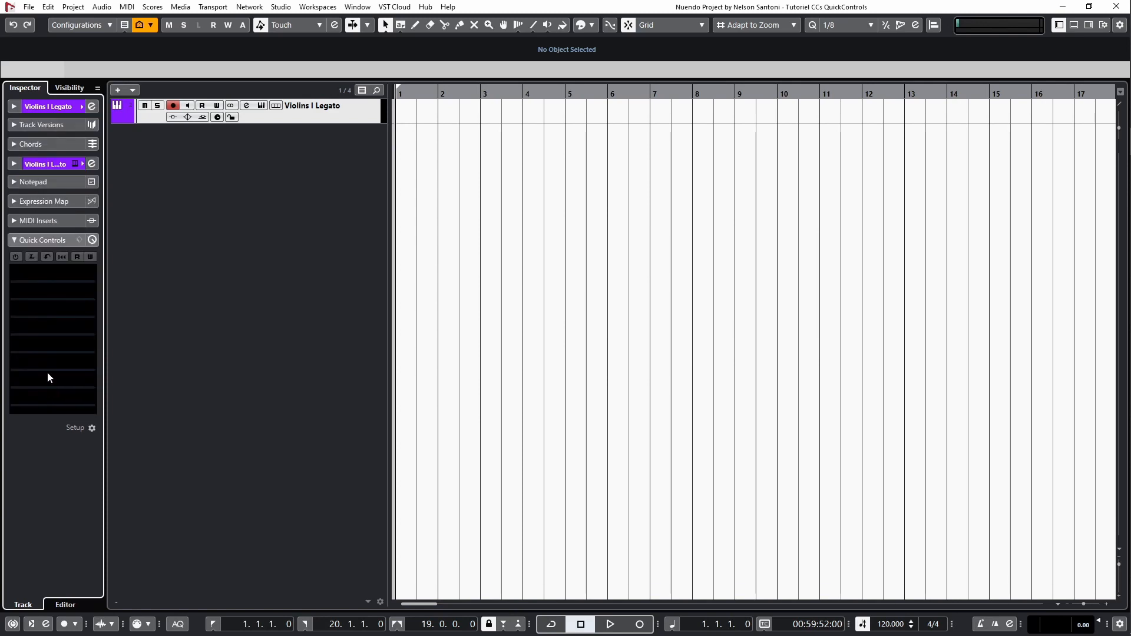
click(57, 273)
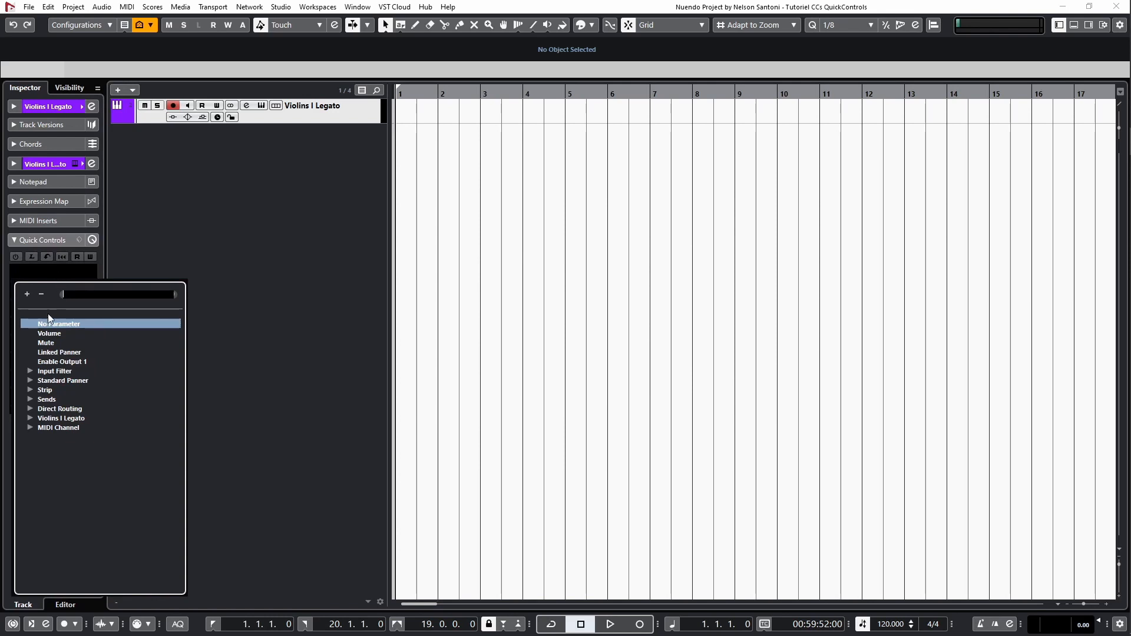
click(31, 427)
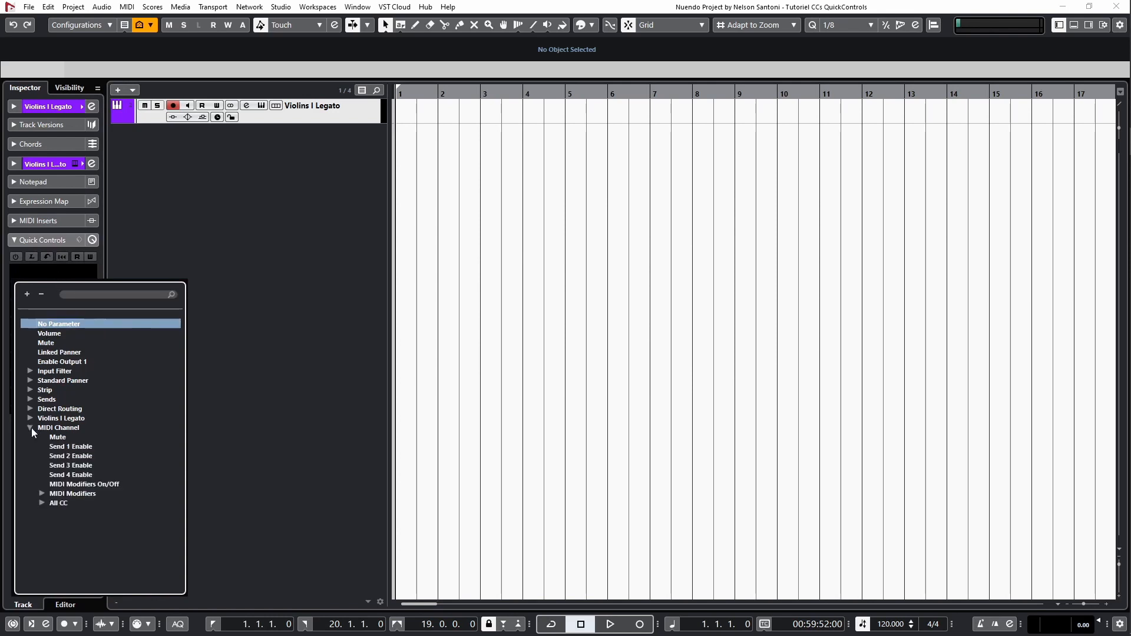
click(41, 503)
double_click(101, 521)
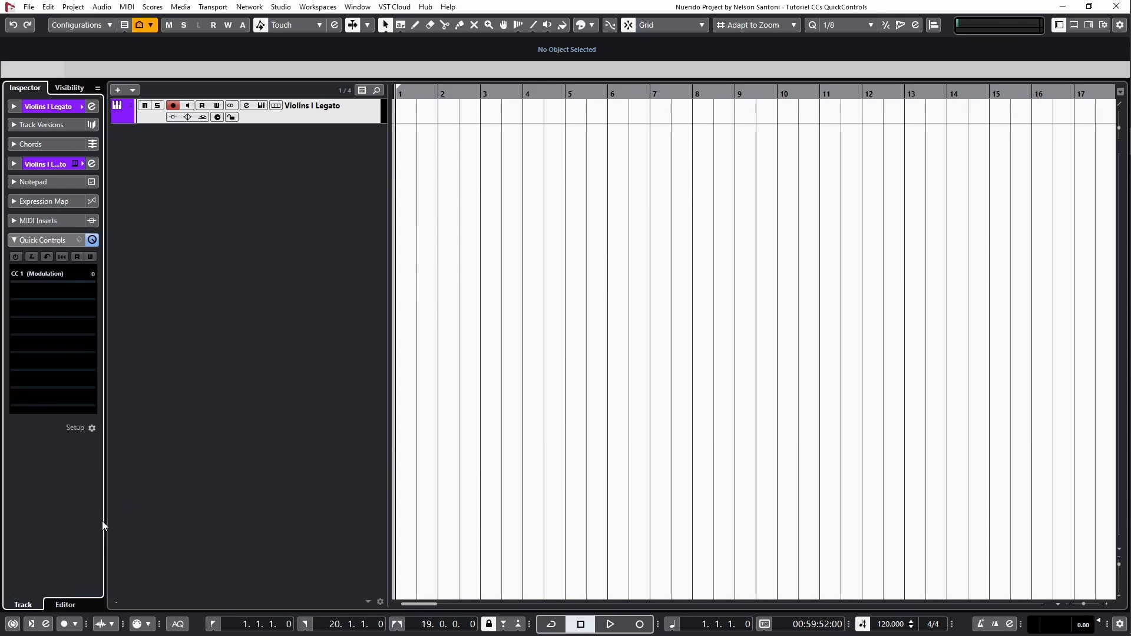
Assign CC 11 (Expression) to the second quick control slot.
click(55, 288)
text(cc 11)
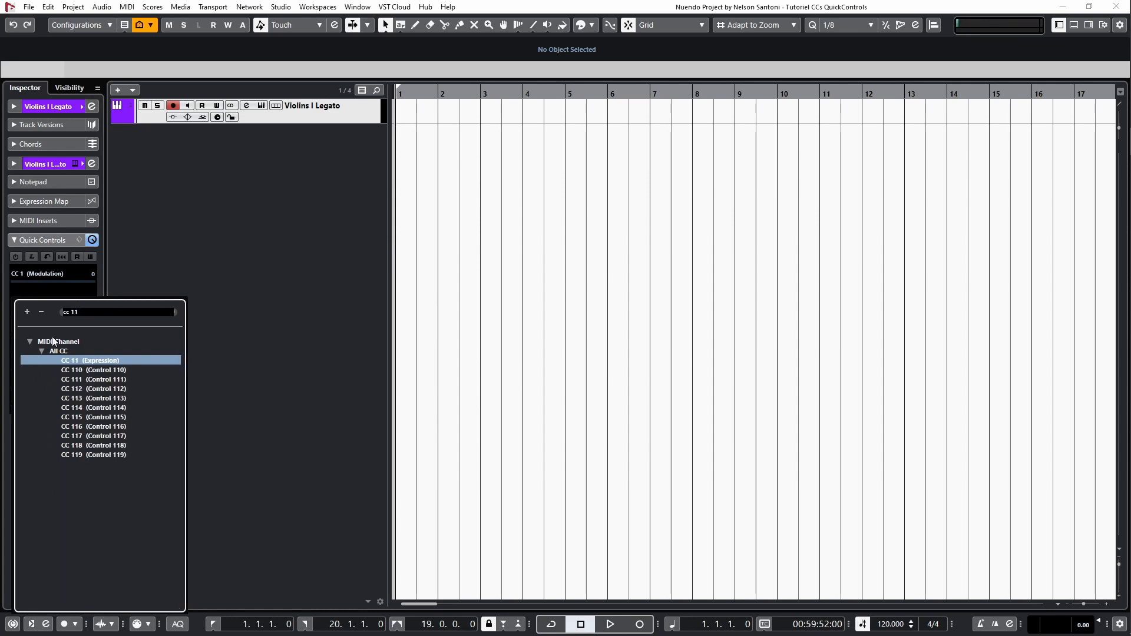
double_click(79, 369)
click(67, 293)
text(11)
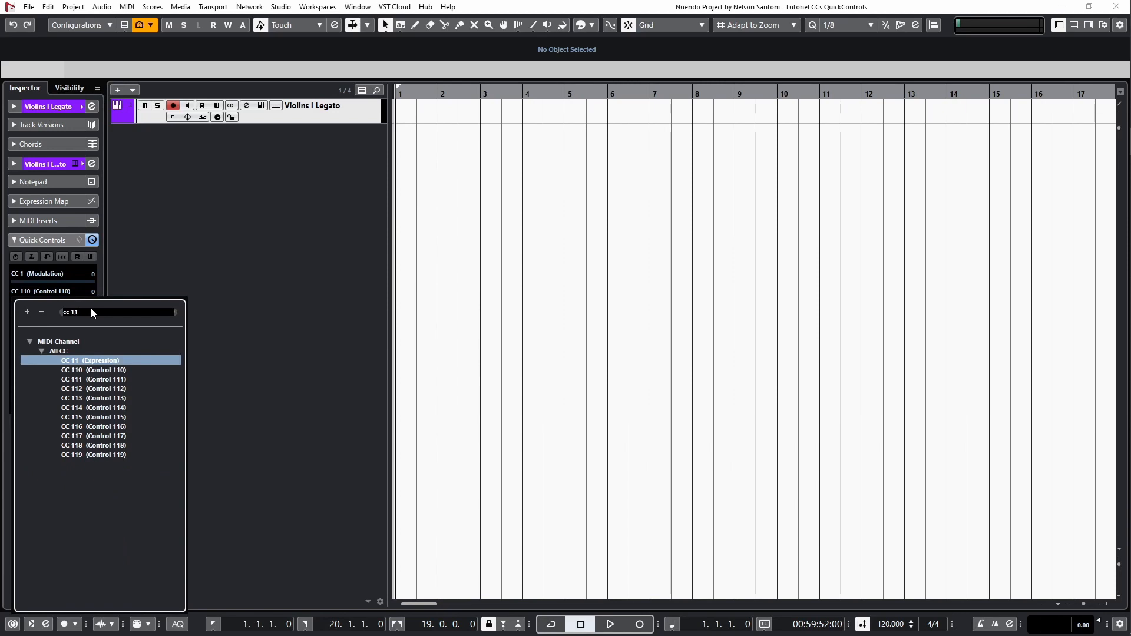
double_click(87, 358)
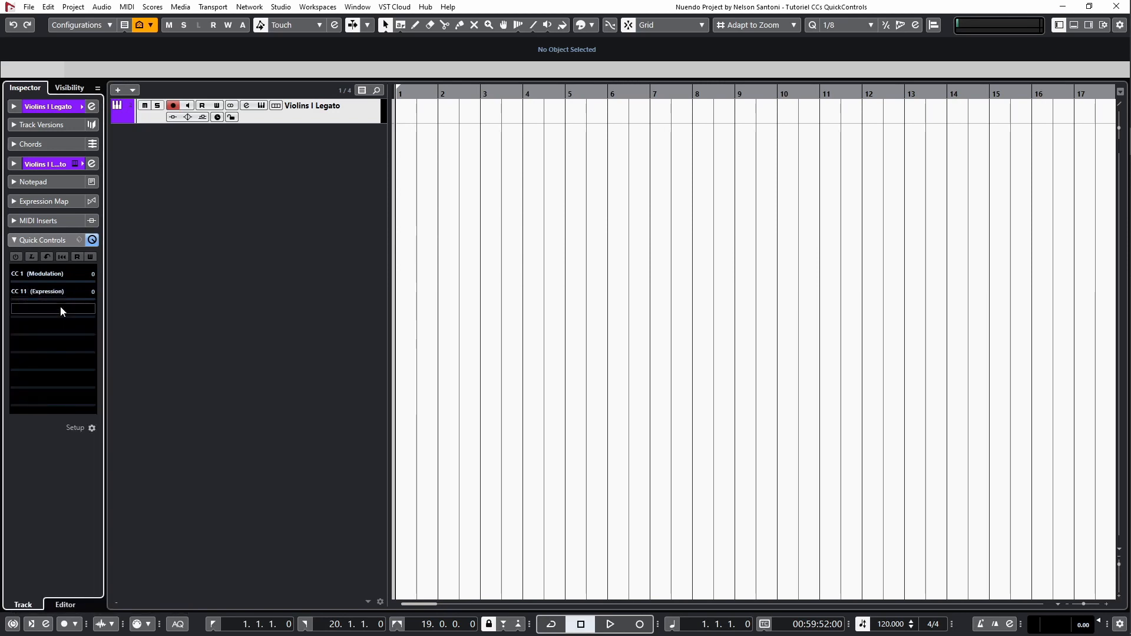
Assign CC 3 (Control 3) to the third quick control slot and CC 16 (Gen Purp 1) to the fourth.
click(60, 309)
text(cc 3)
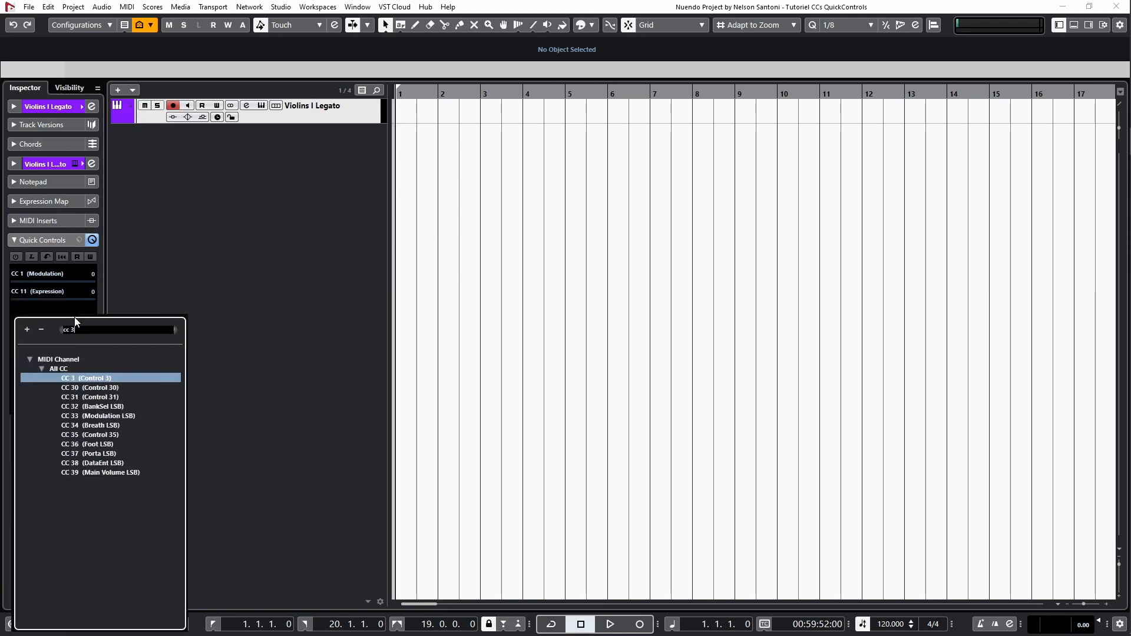
double_click(109, 376)
click(58, 326)
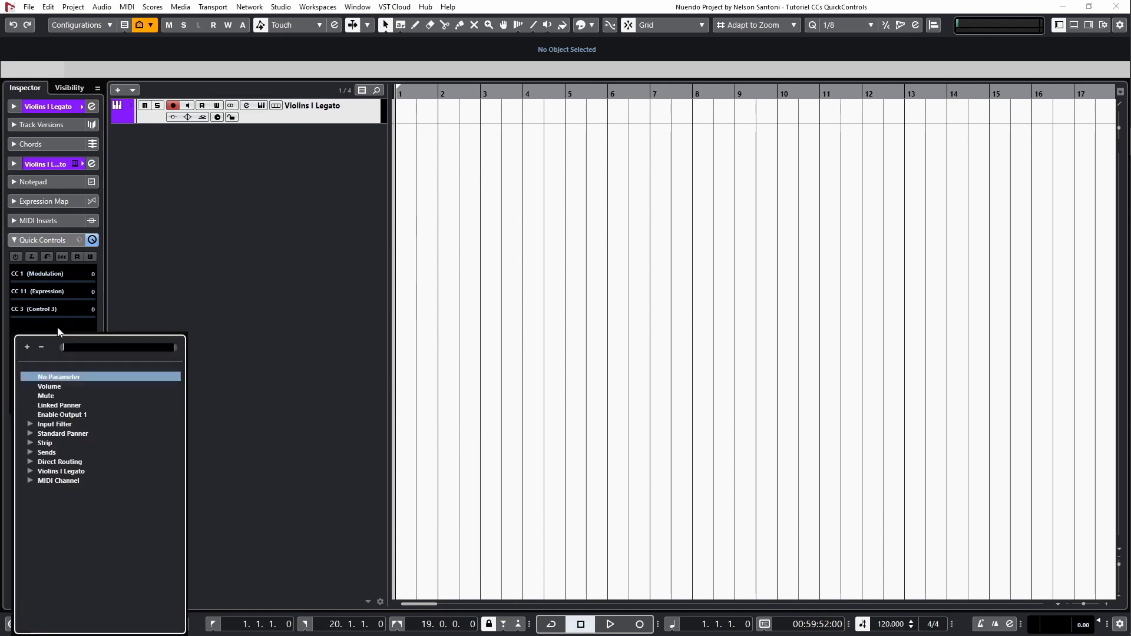
text(cc 16)
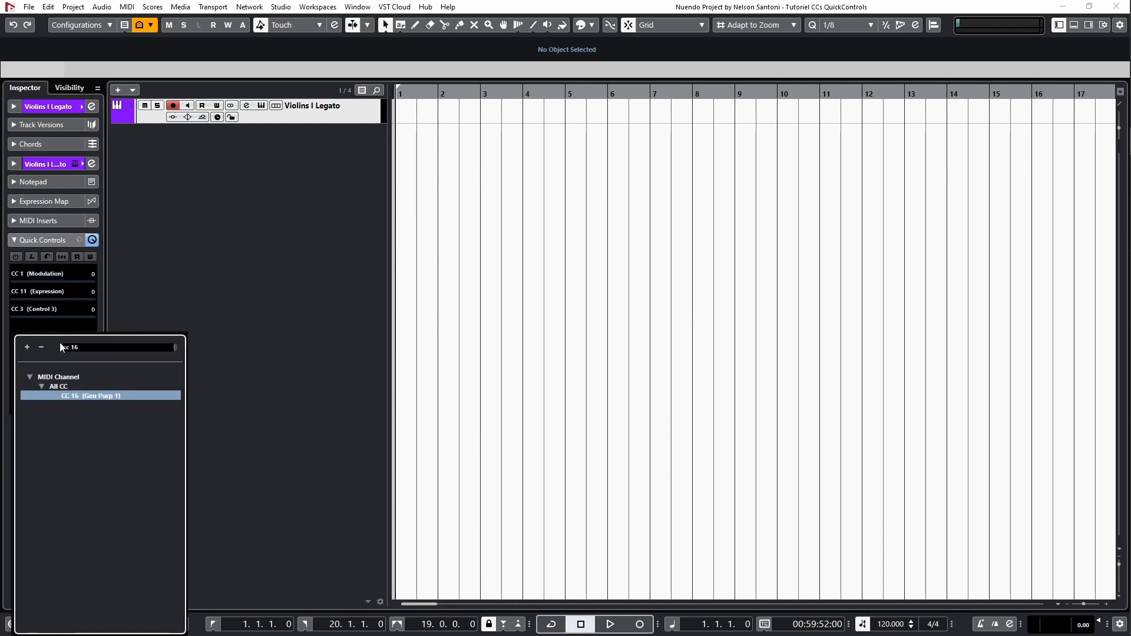
double_click(82, 396)
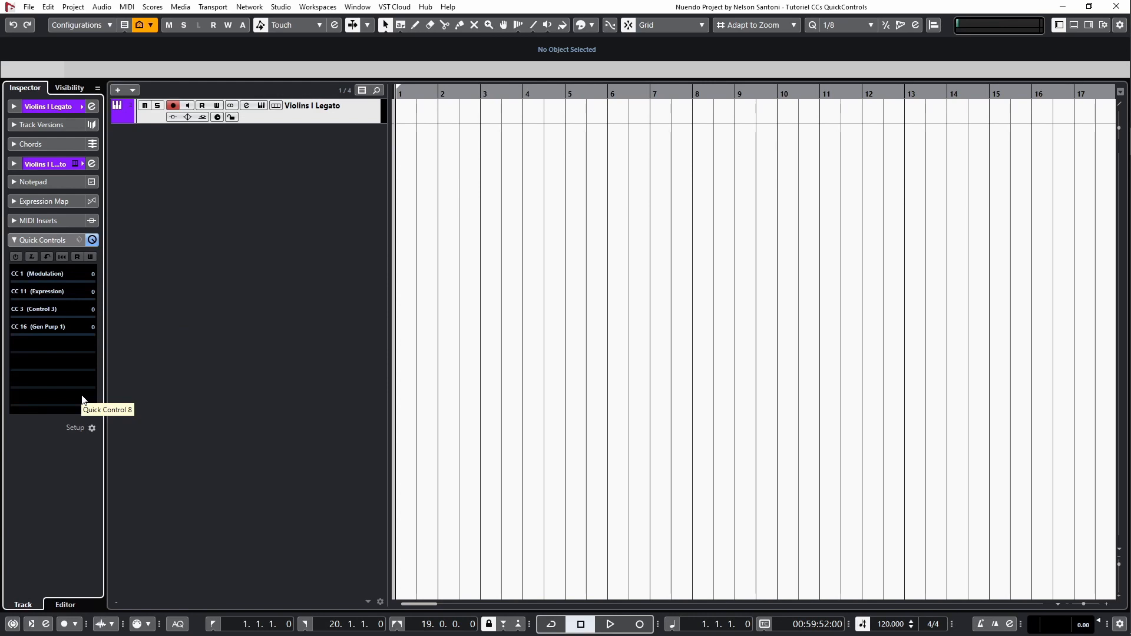
Rename the CC 1 quick control as XFADE and the CC 11 quick control as EXPR.
double_click(54, 273)
text(XFADE)
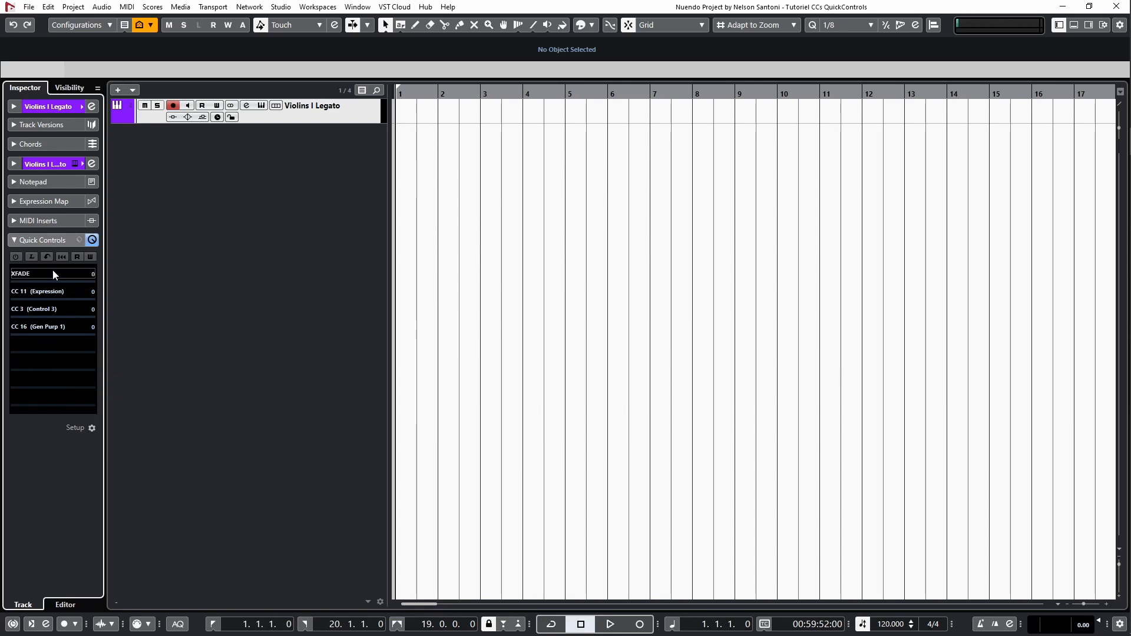
key(Return)
double_click(47, 292)
text(EXPR)
key(Return)
Rename the CC 3 quick control as VIBR and the CC 16 quick control as SORD.
double_click(56, 308)
text(VIBR)
key(Return)
double_click(38, 326)
text(SORD)
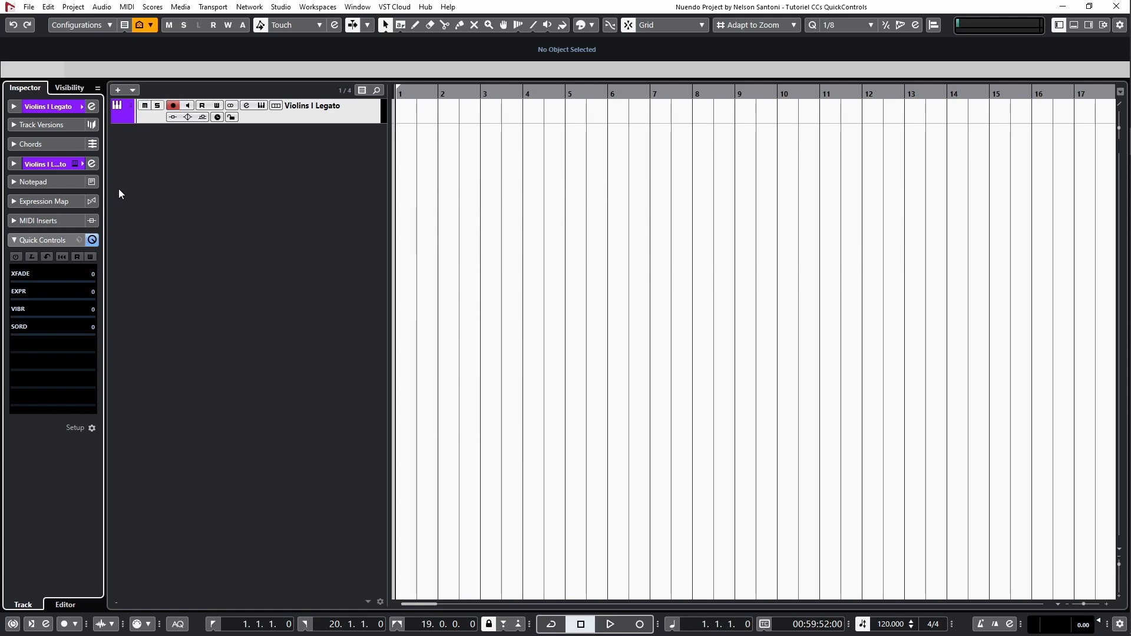
Add four automation lanes under the Violins I Legato track.
click(116, 118)
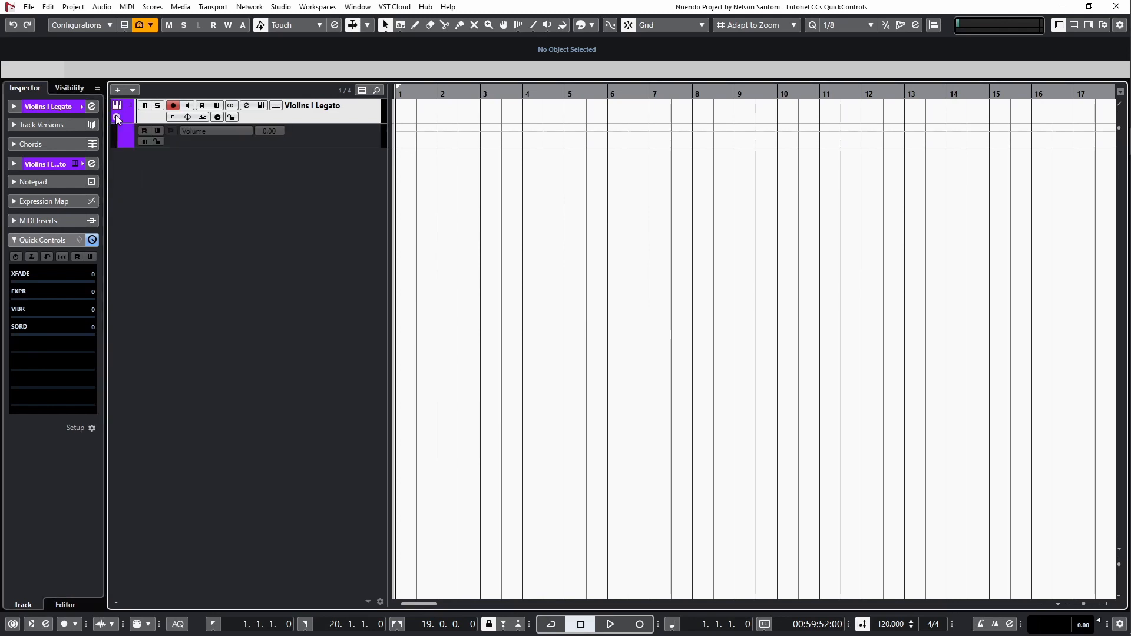
click(124, 143)
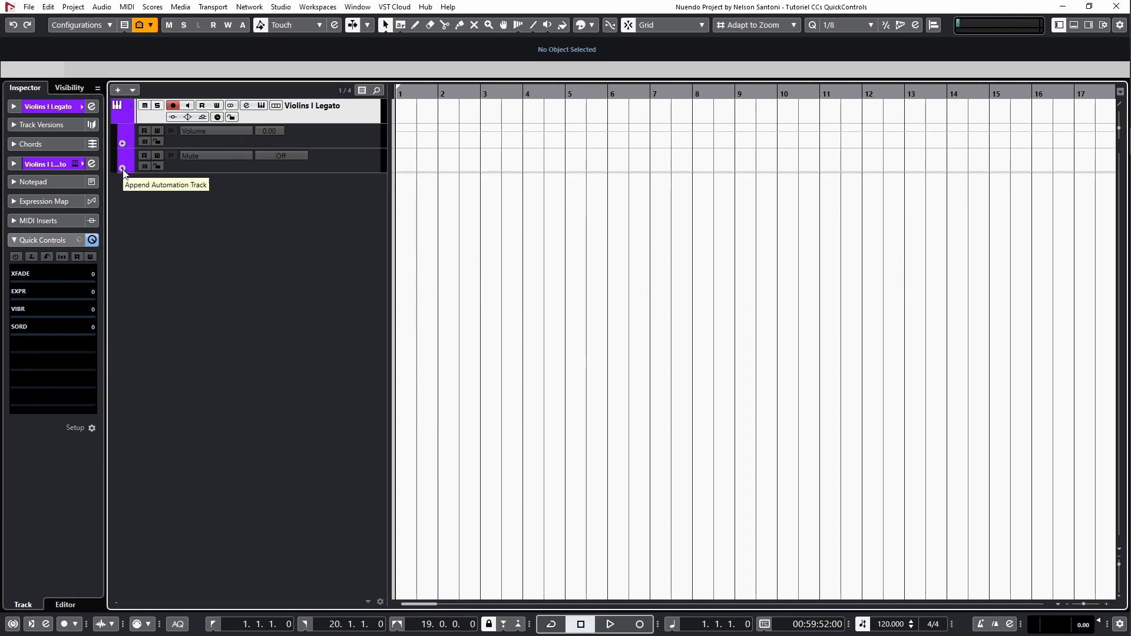
click(123, 168)
click(123, 194)
Change the first automation lane's parameter from Volume to CC 1 (Modulation), found by filtering the full parameter list for "cc 1".
click(215, 130)
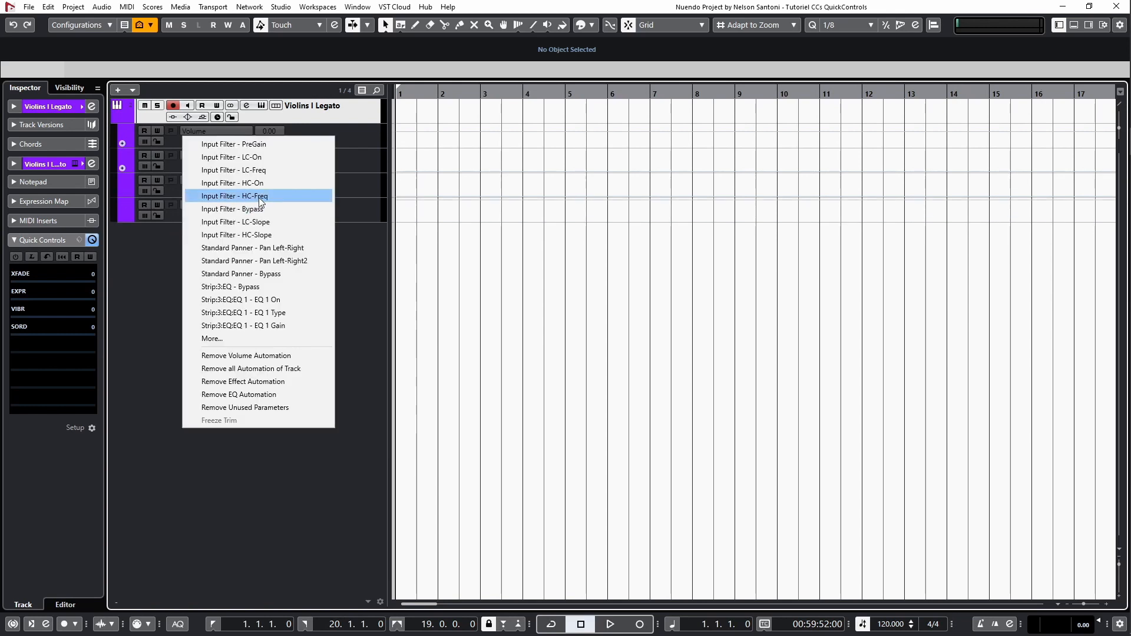
click(250, 337)
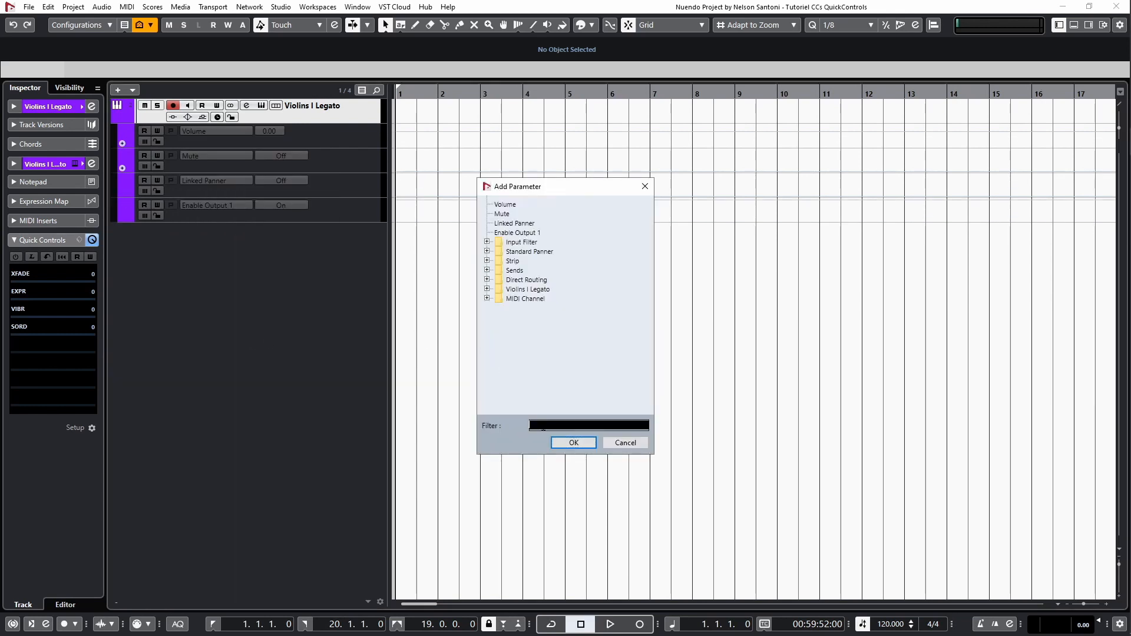
text(cc 1)
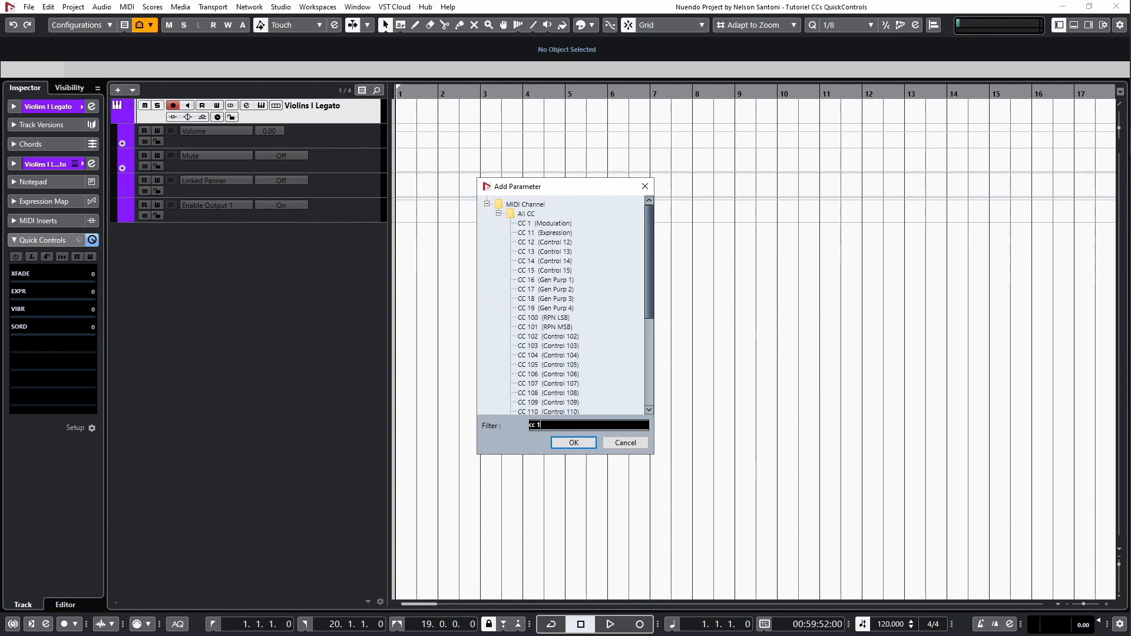
double_click(547, 224)
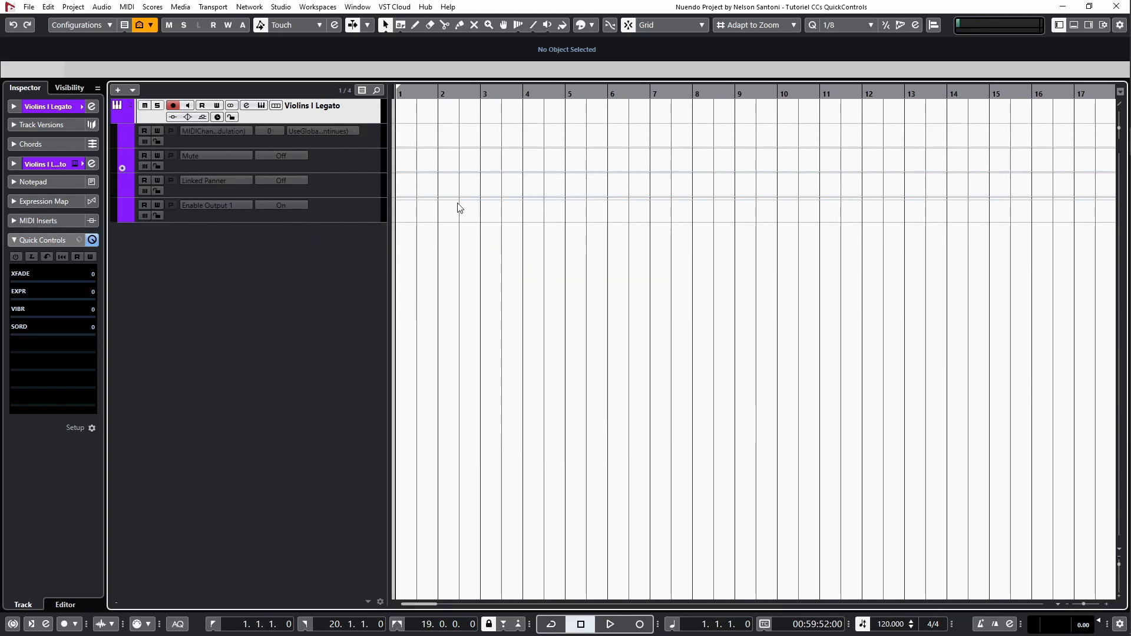
Change the second automation lane's parameter from Mute to CC 11 (Expression), filtering the full parameter list for "cc 11".
click(234, 156)
click(261, 364)
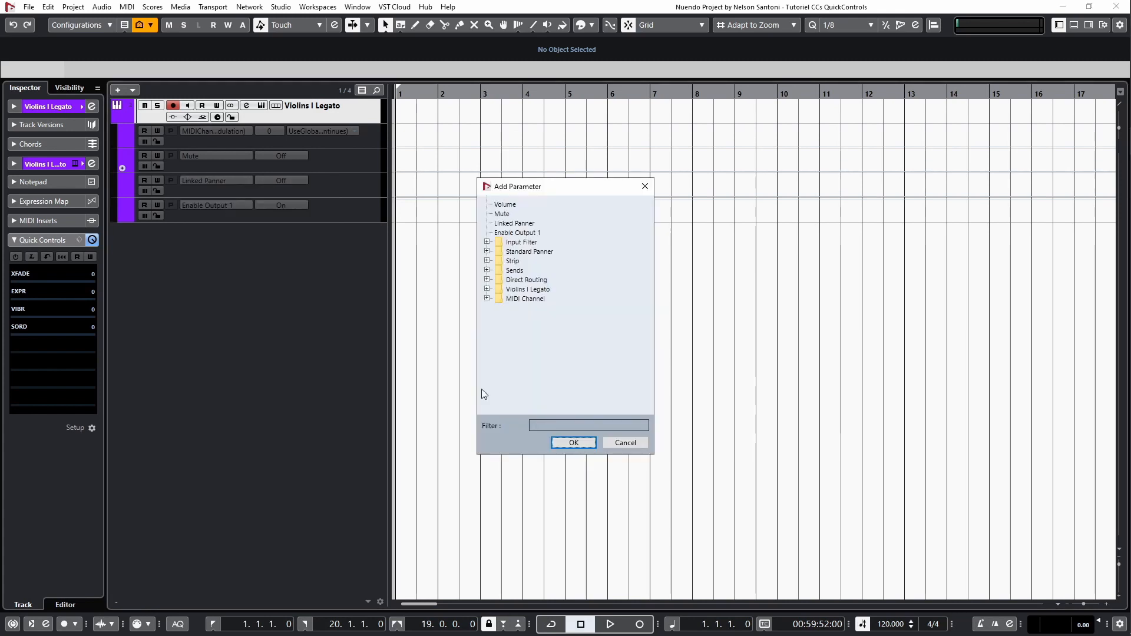
click(539, 424)
text(cc)
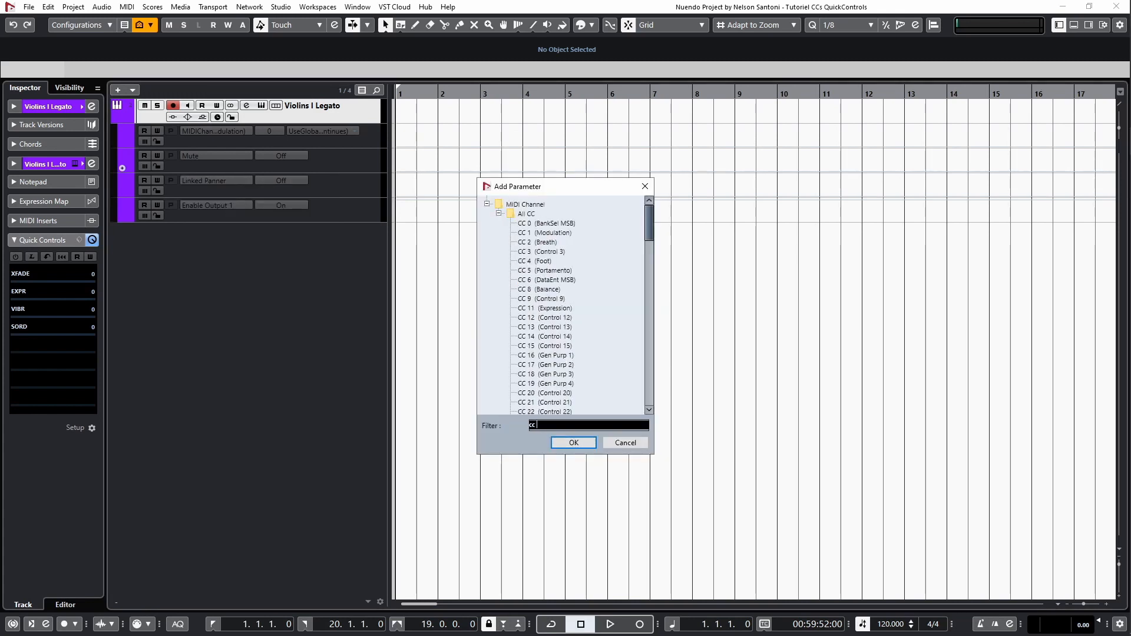
text( 11)
double_click(522, 225)
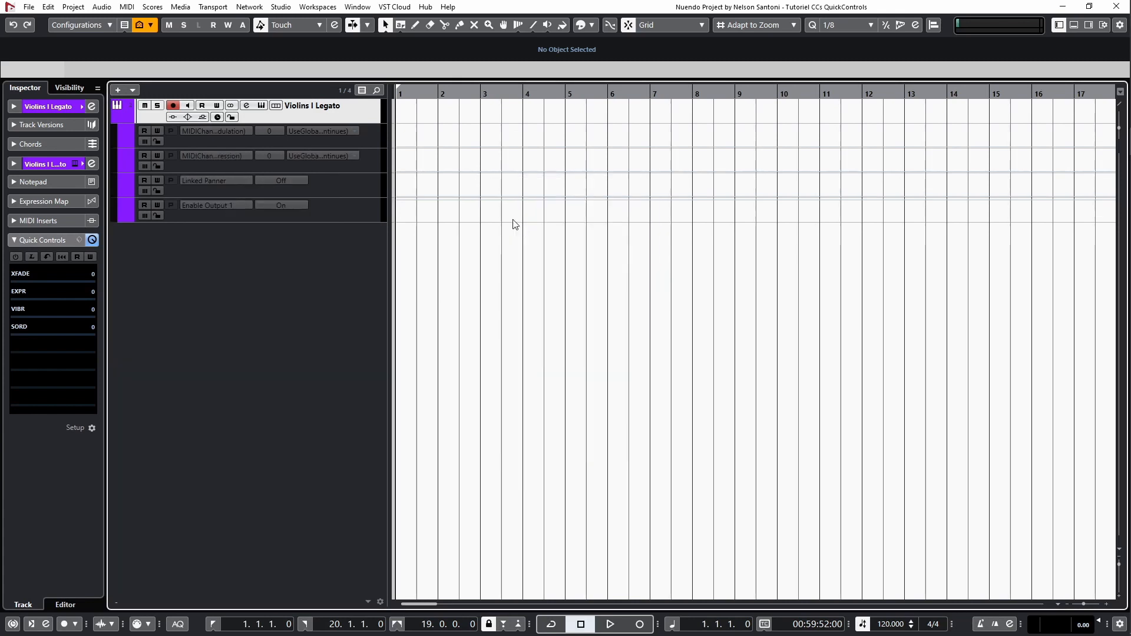
Change the third automation lane's parameter from Linked Panner to CC 3 (Control 3), filtering the full parameter list for "cc 3".
click(225, 180)
click(262, 388)
click(567, 425)
text(cc)
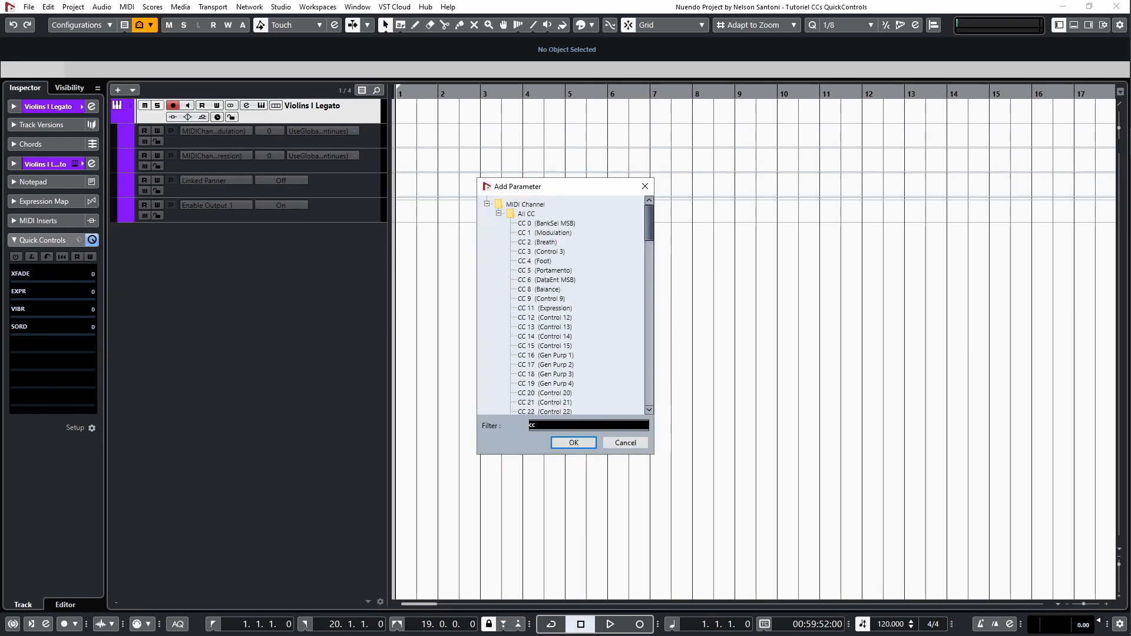
text( 3)
double_click(537, 223)
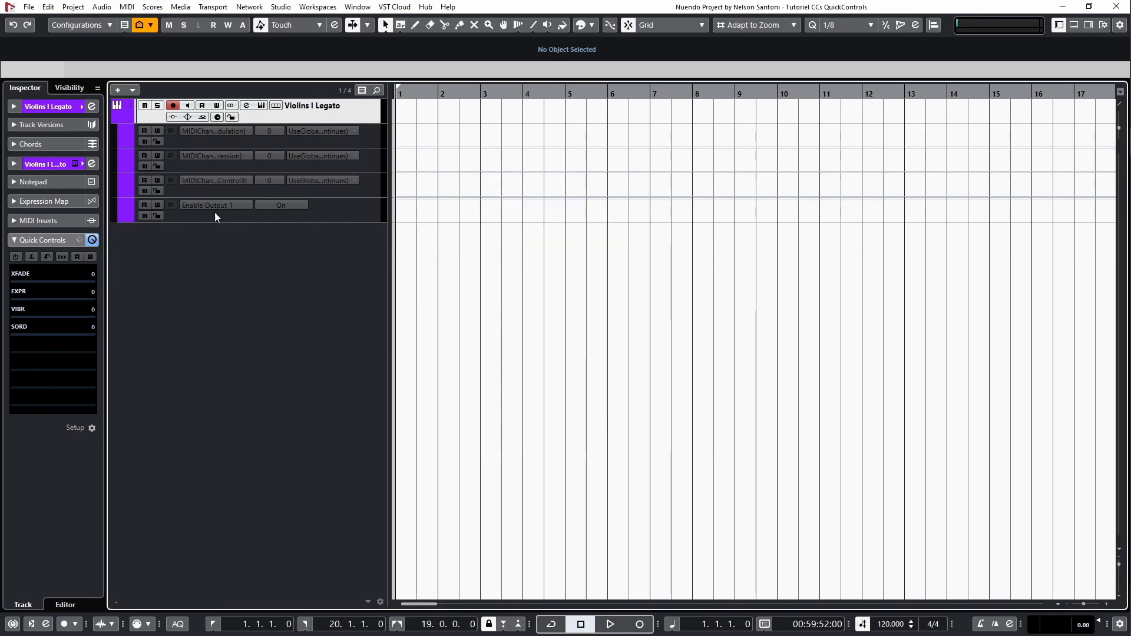
Change the fourth automation lane's parameter from Enable Output 1 to CC 16 (Gen Purp 1), filtering the full parameter list for "cc 16".
click(214, 207)
click(272, 411)
click(560, 424)
text(cc 16)
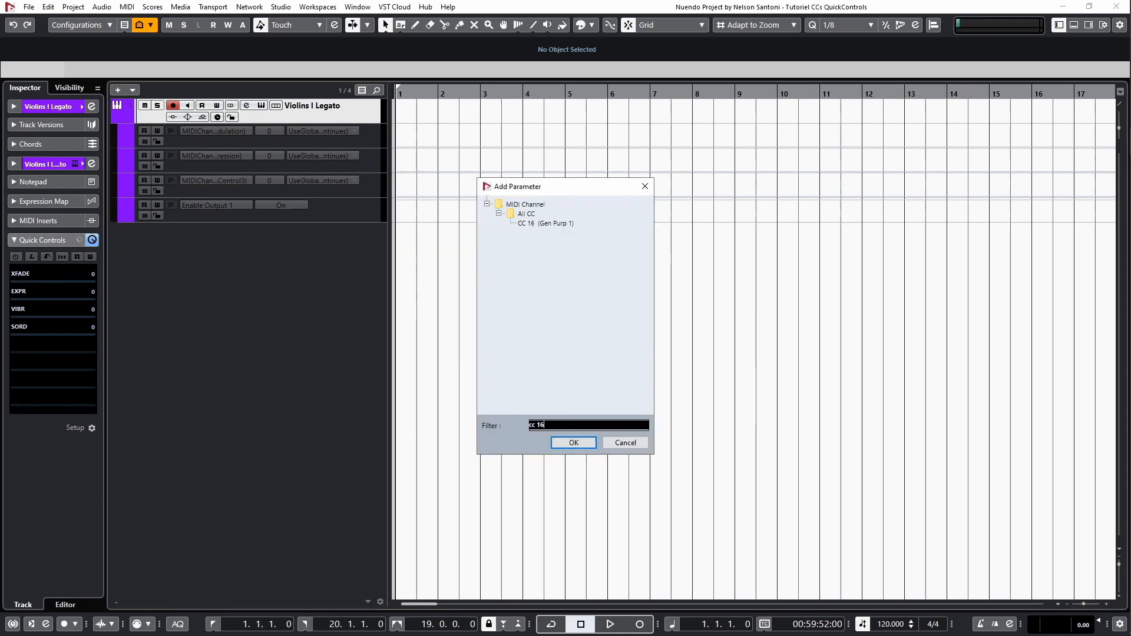
double_click(538, 225)
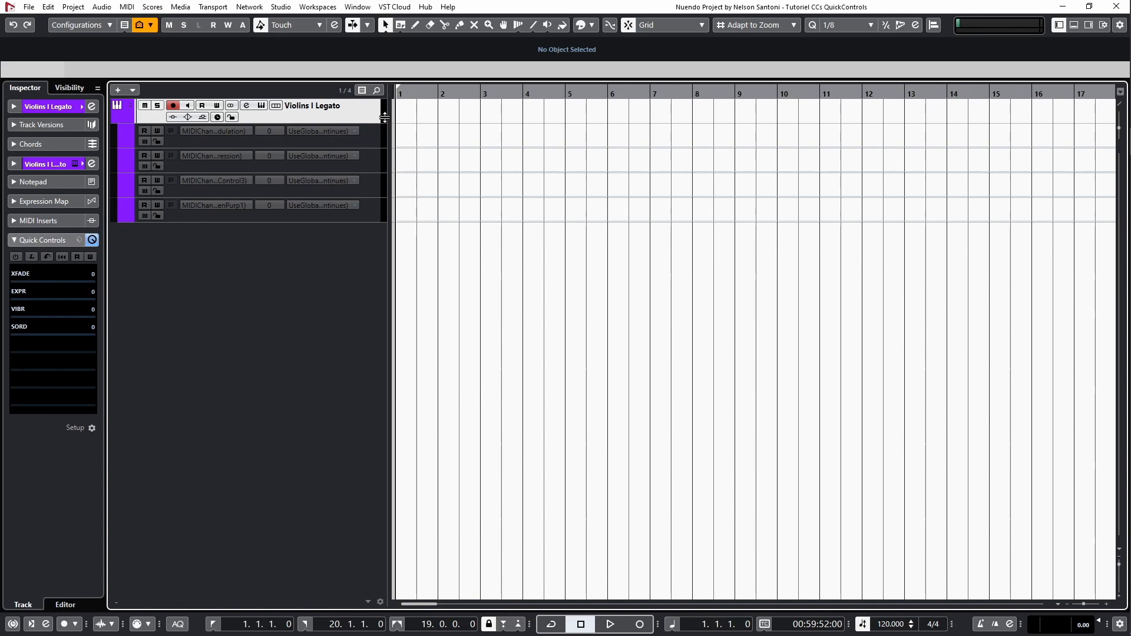
Undo a trial curve on the CC 1 lane and enable automation reading and writing for the Violins I Legato lanes.
mouse_move(400, 147)
mouse_down()
mouse_move(461, 130)
mouse_move(541, 141)
mouse_up()
key(ctrl+z)
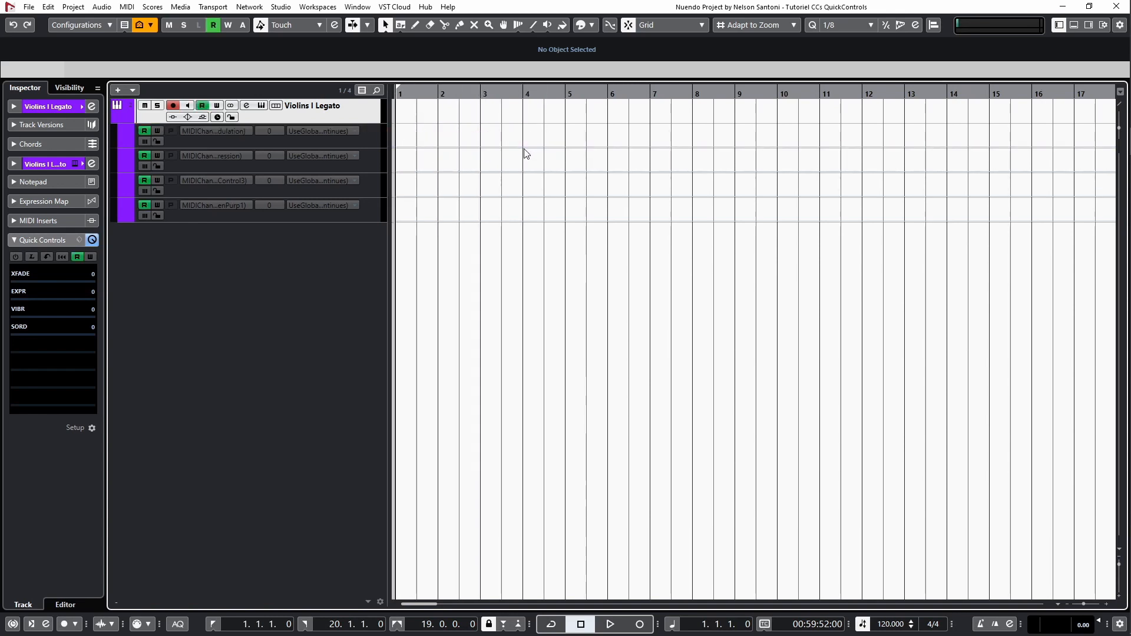
click(156, 130)
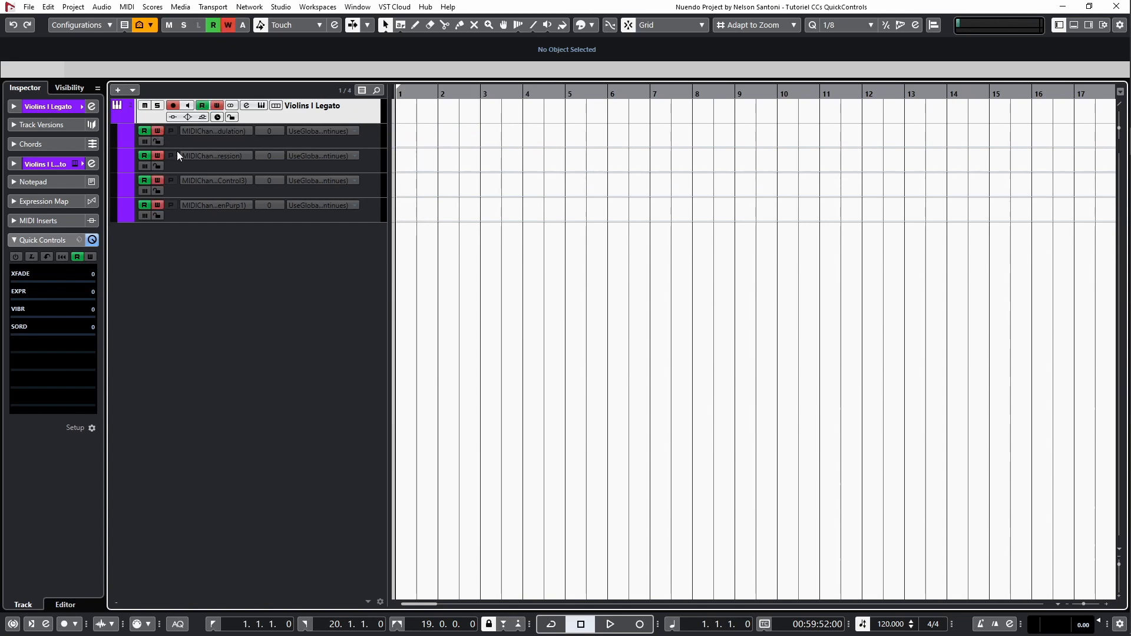
Record a trial pass of modulation movements into the CC 1 lane during playback, and undo the recorded automation.
key(space)
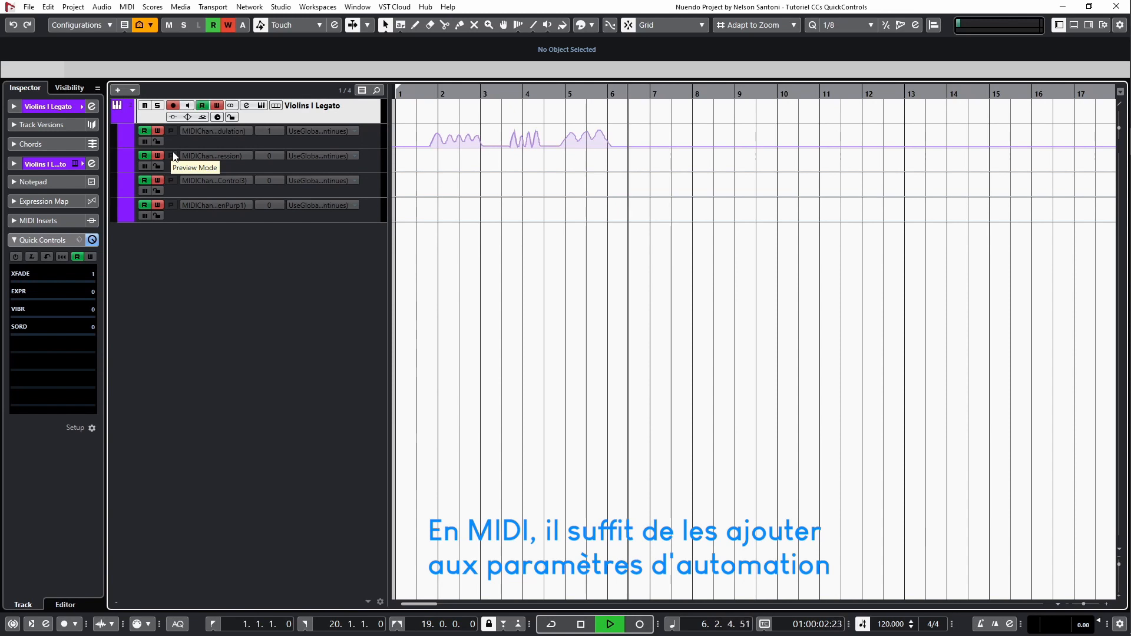
key(space)
key(ctrl+z)
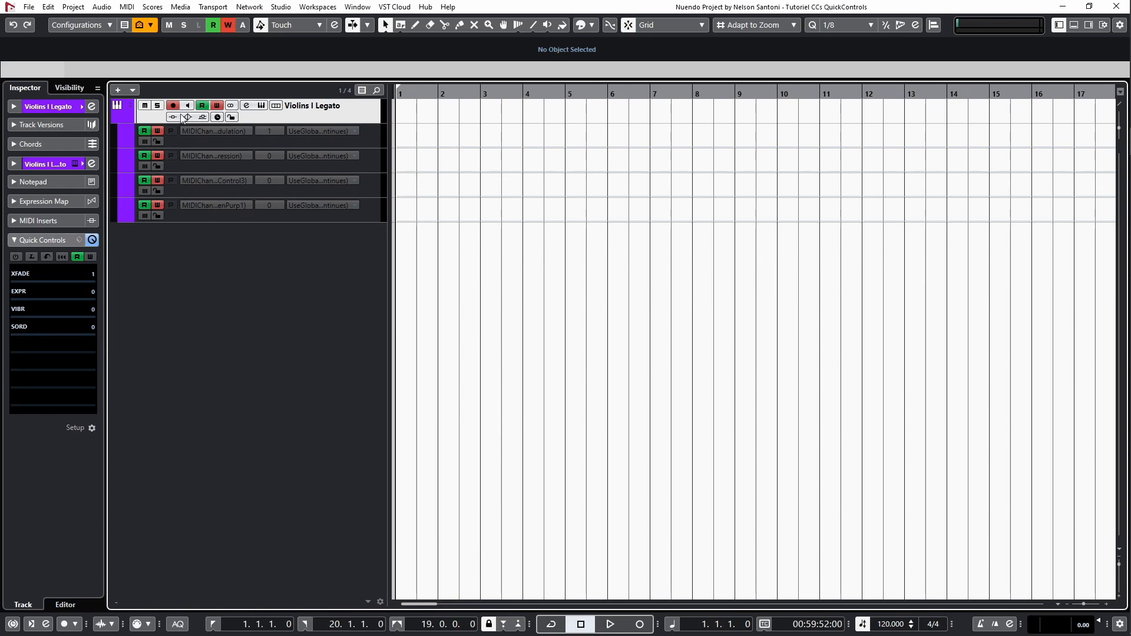
Add an automation point at the start of the CC 1 (Modulation) lane and set its value to 64.
click(400, 146)
drag(397, 146, 389, 138)
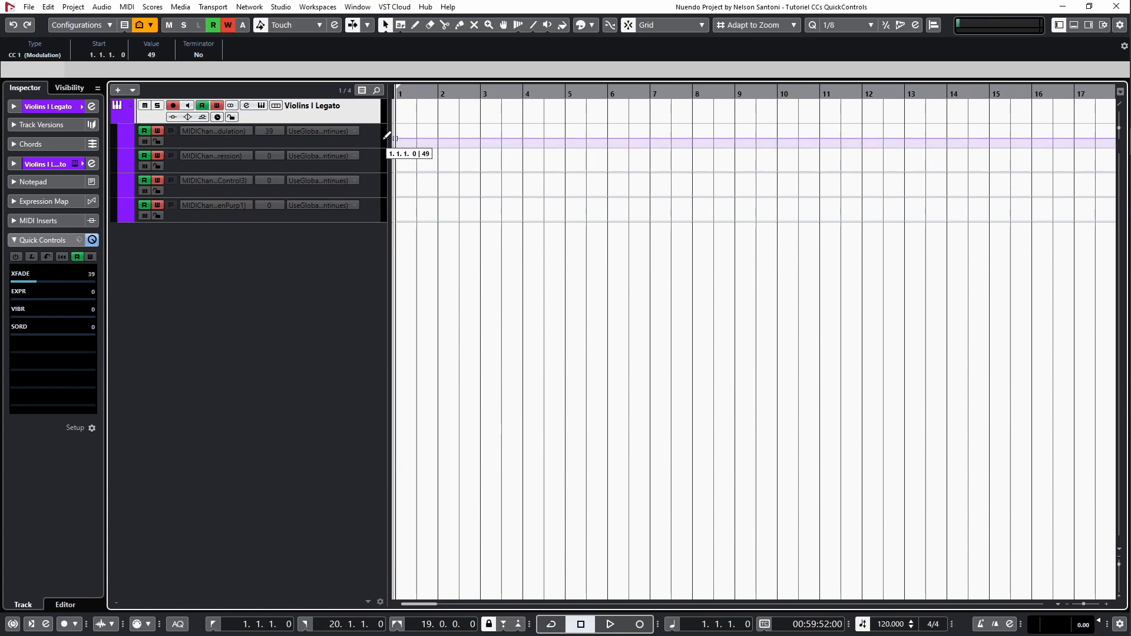
click(164, 58)
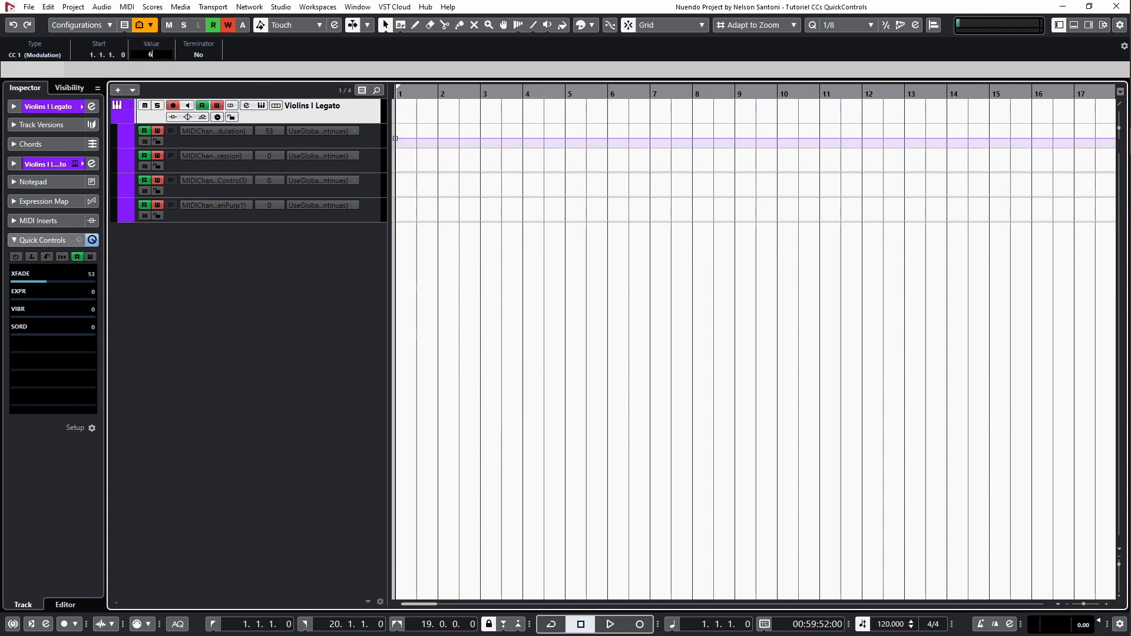
text(64)
key(Return)
Add an automation point at the start of the CC 11 (Expression) lane and set its value to 100.
click(395, 168)
drag(396, 166, 396, 154)
click(156, 56)
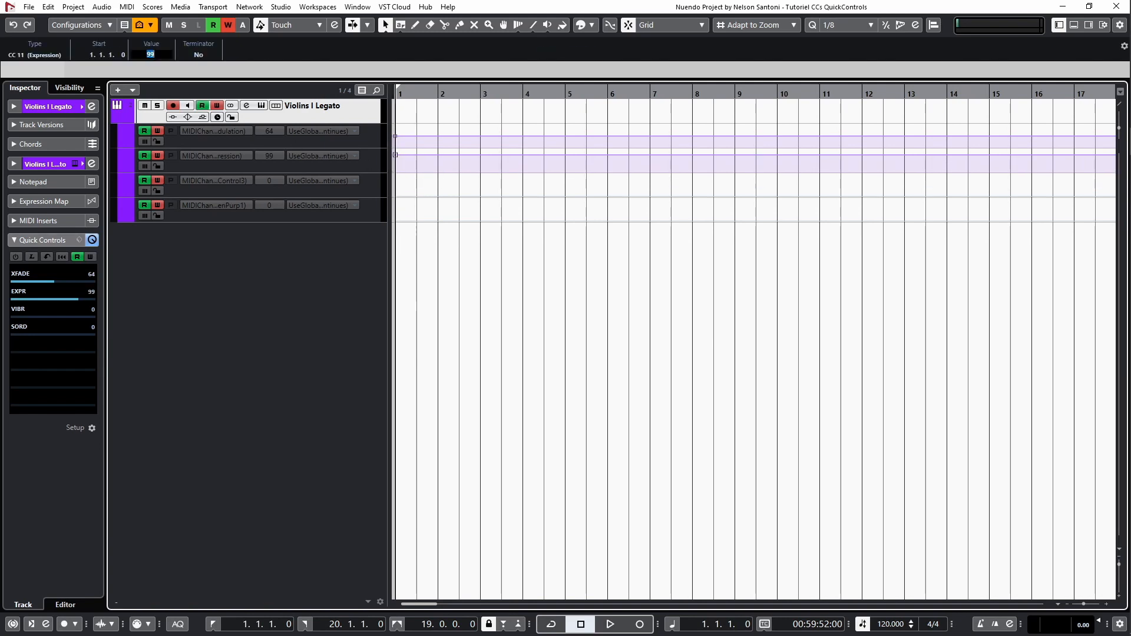
text(100)
key(Return)
Add starting automation points with the value 64 on the CC 3 lane and 0 on the CC 16 lane.
click(396, 194)
drag(396, 194, 396, 180)
click(139, 55)
text(64)
key(Return)
drag(401, 220, 349, 250)
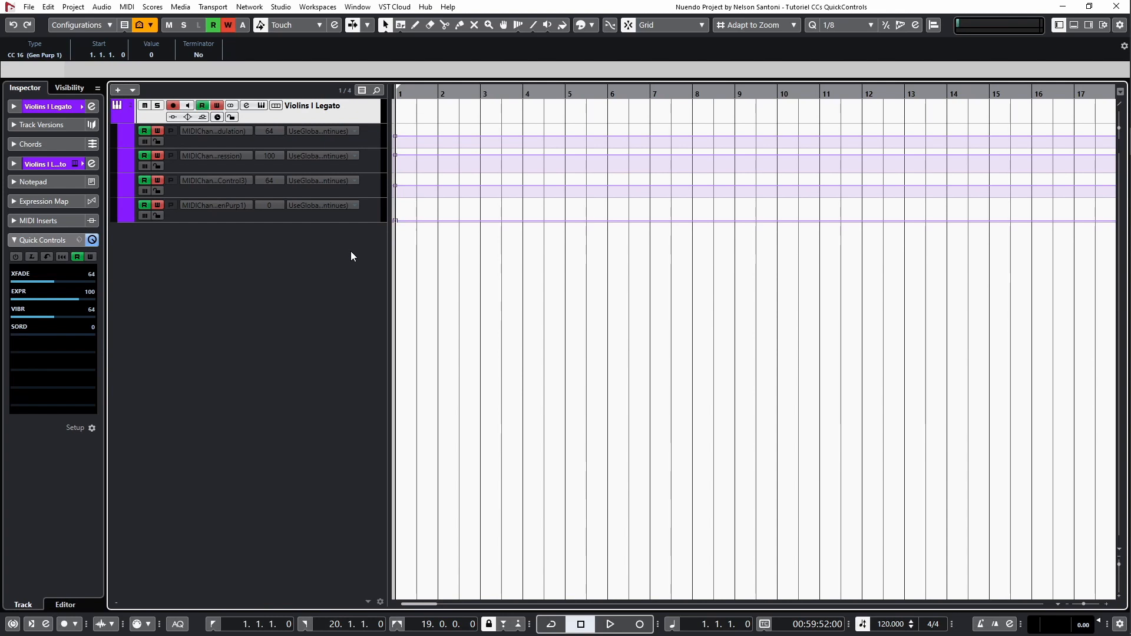
Create a MIDI part from bar 1 to bar 5 with a freehand CC 1 curve beneath it, and view it in the Key Editor.
drag(398, 106, 554, 110)
drag(430, 137, 540, 139)
double_click(515, 112)
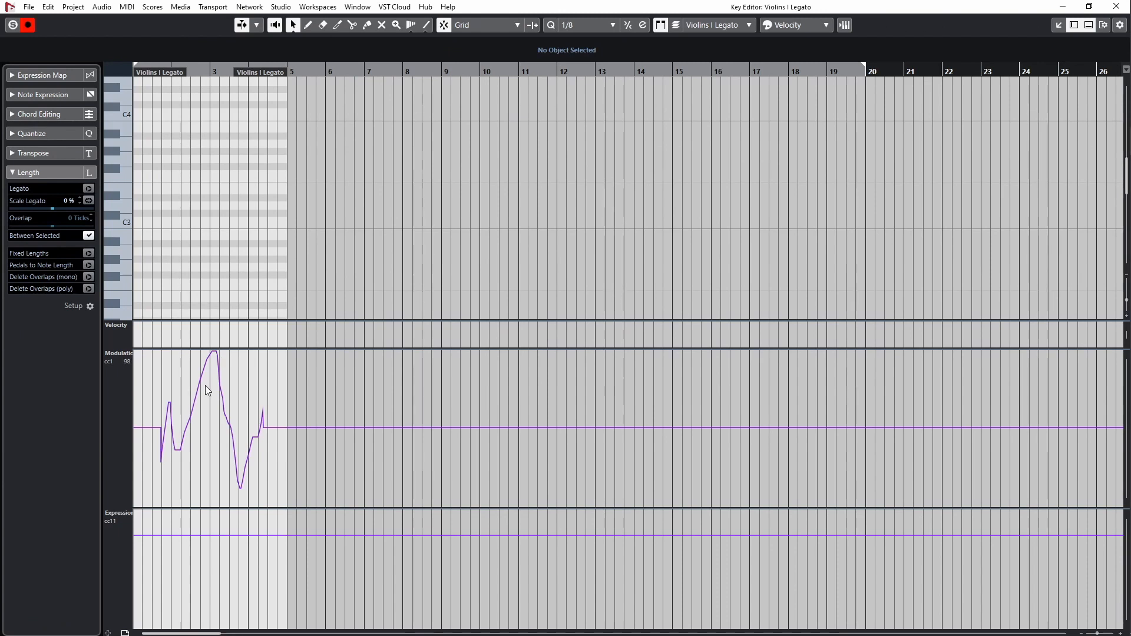
key(Return)
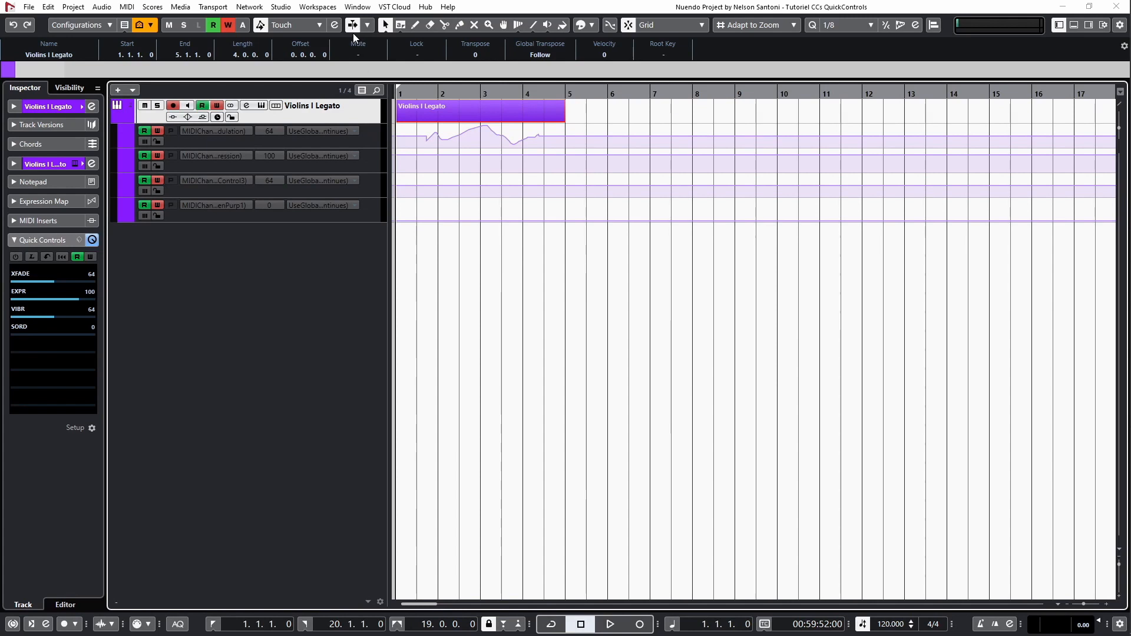
Move the Violins I Legato MIDI part together with its automation so that it starts at 8.3.1.0.
click(261, 26)
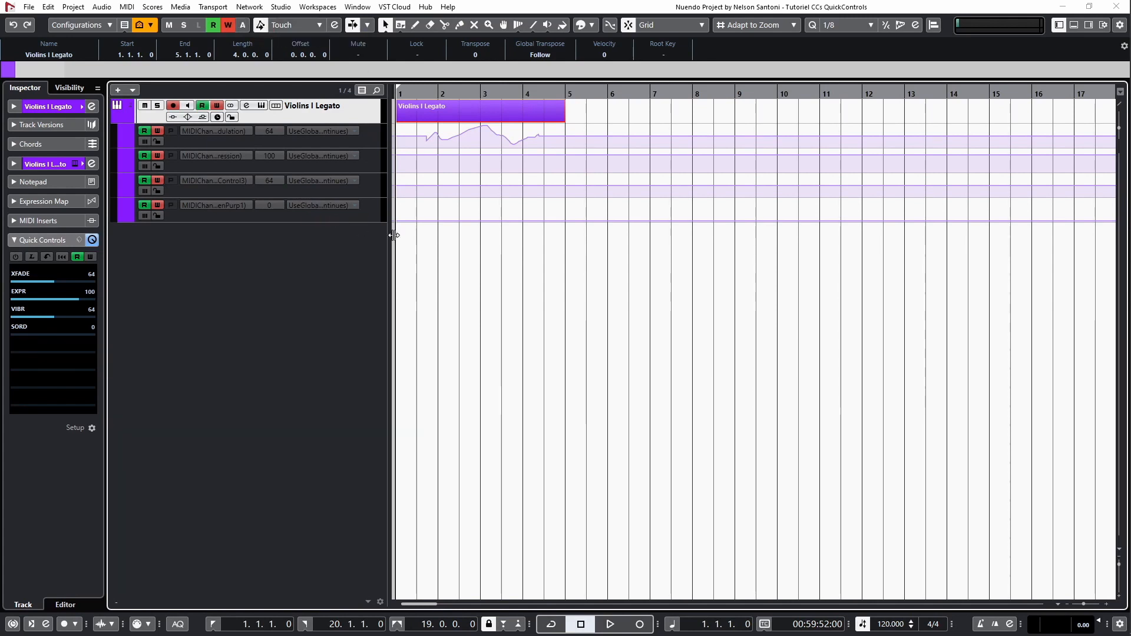
drag(476, 109, 793, 112)
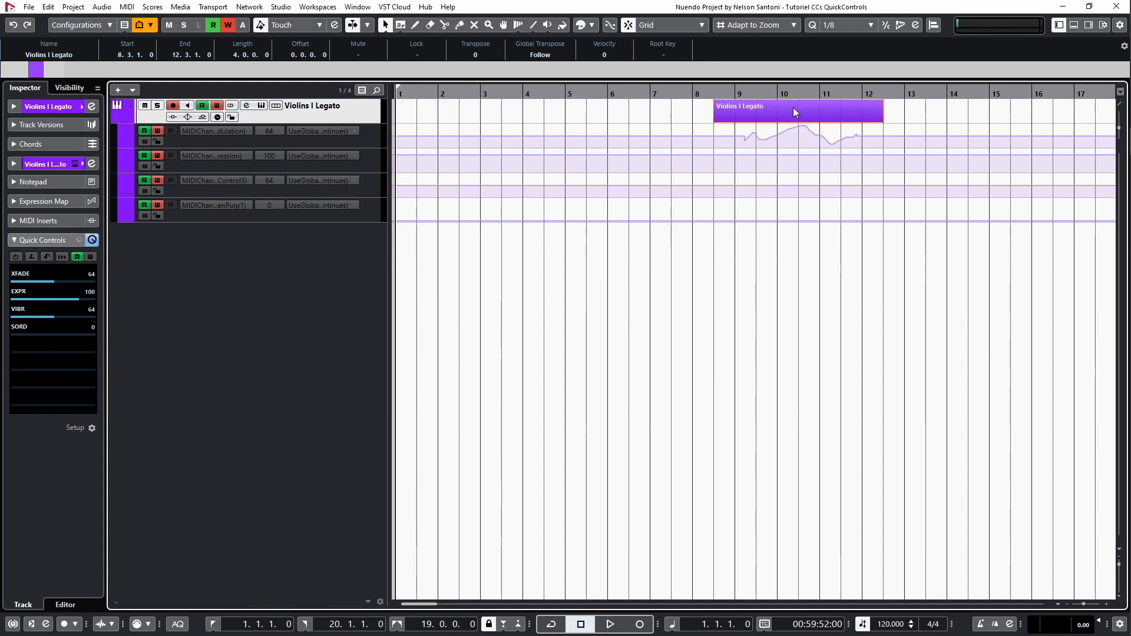
alt+click(794, 113)
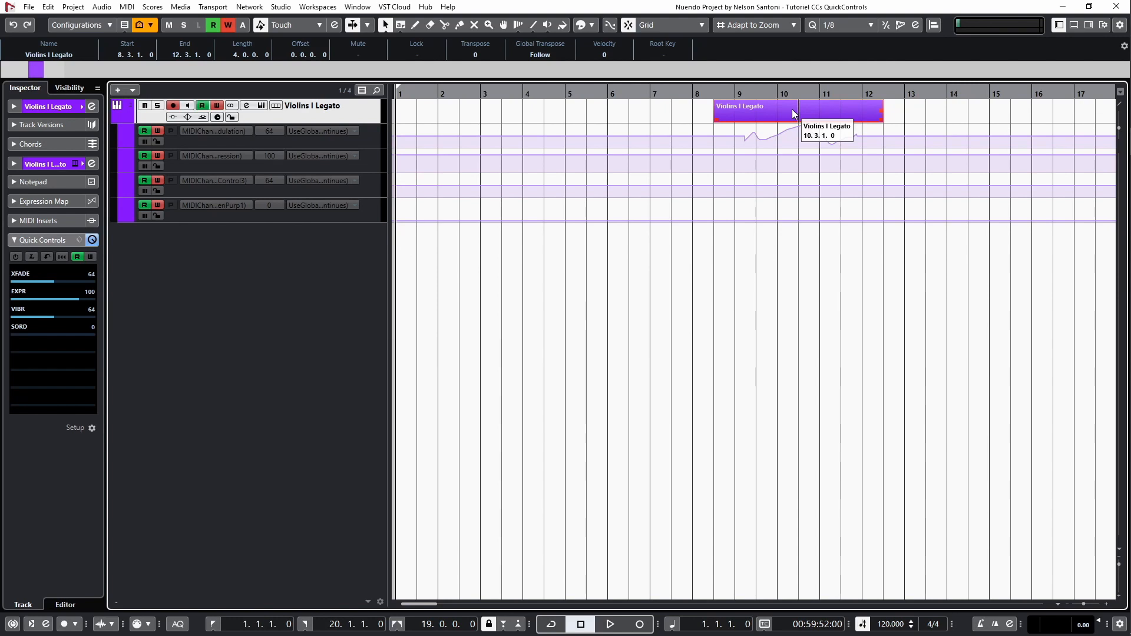
key(ctrl+z)
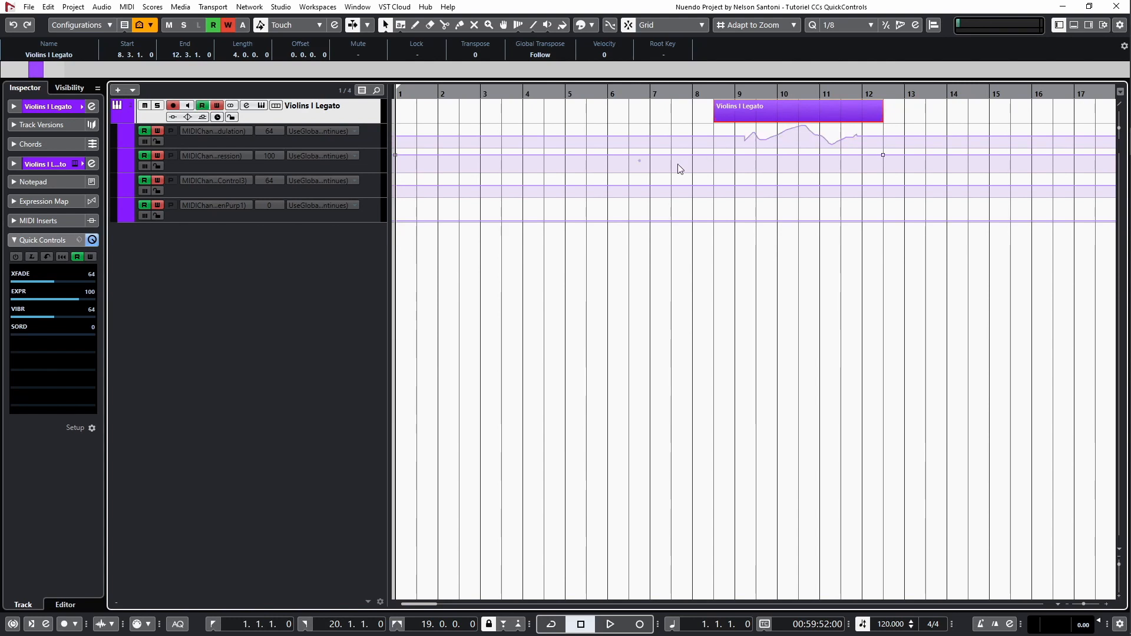
Save the track's quick control assignments as a preset named "Berlin Strings".
click(77, 240)
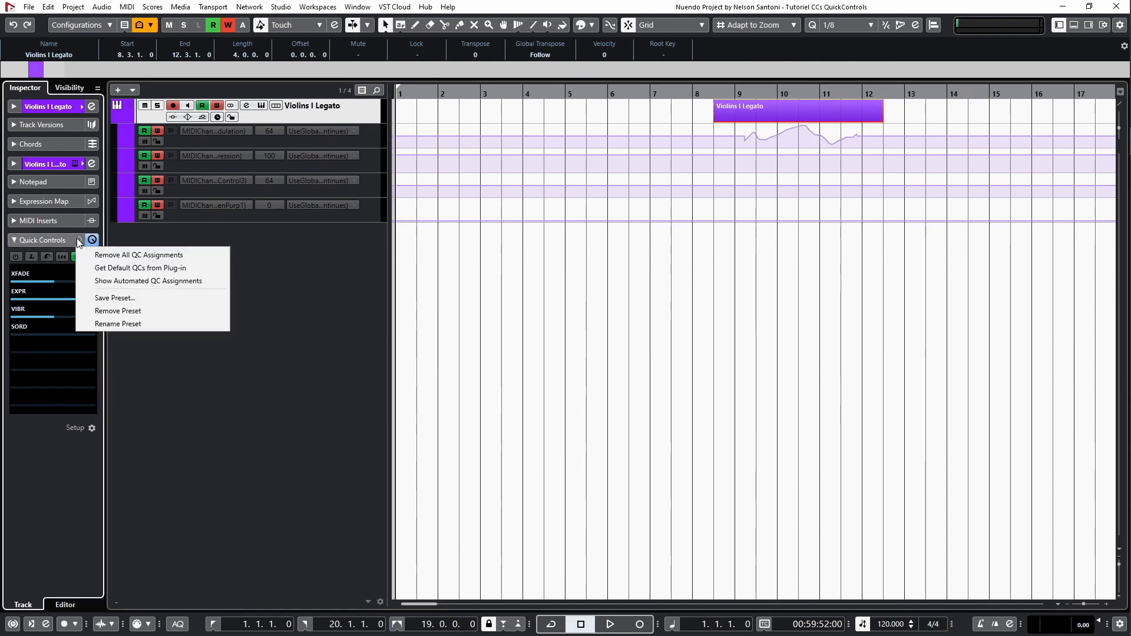
click(142, 299)
text(Berlin Strings)
key(Return)
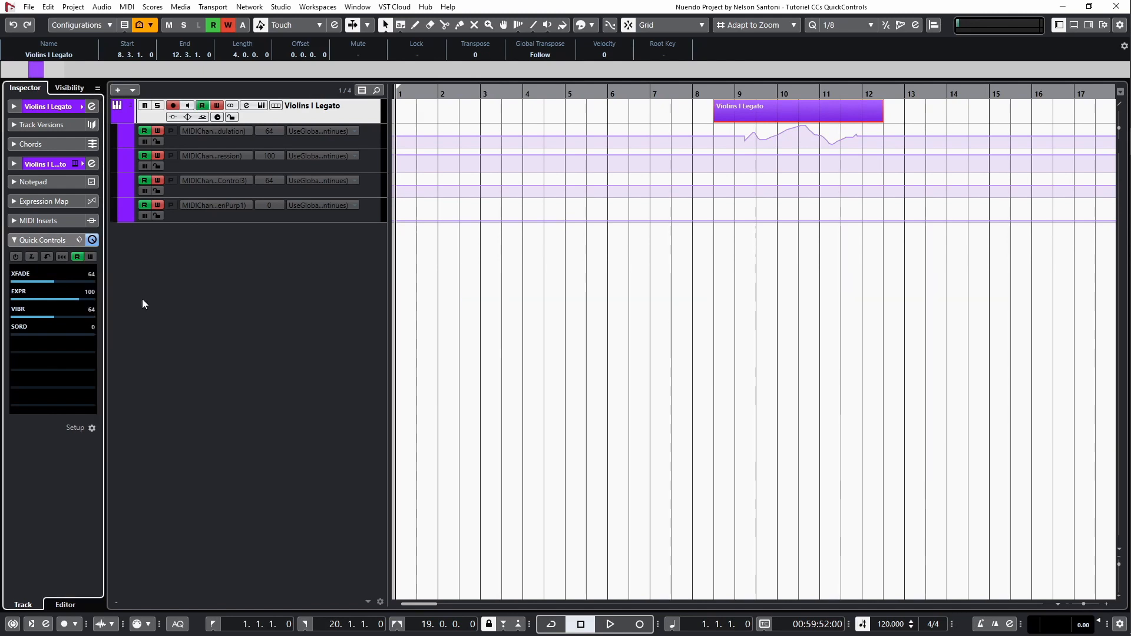